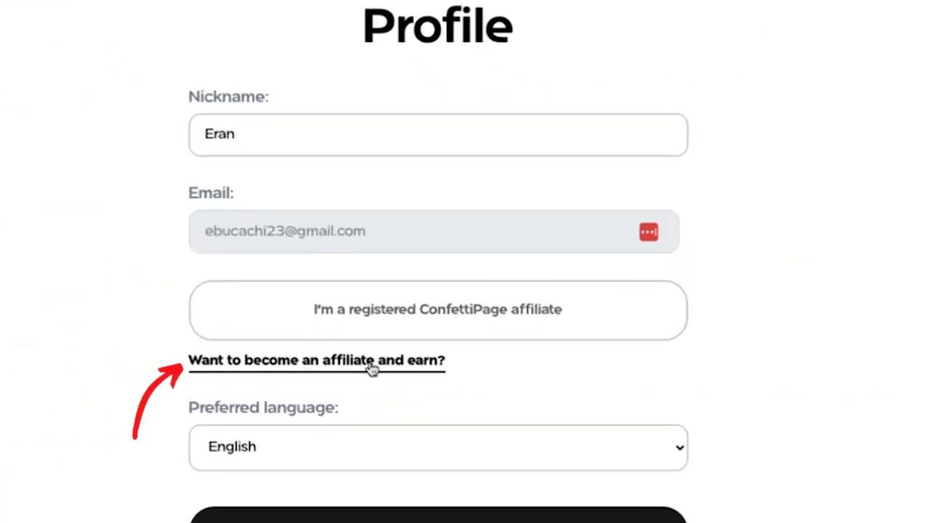
Step: Open the ConfettiPage affiliate program information and review the commission rates, payout terms and sign-up steps
left_click(316, 360)
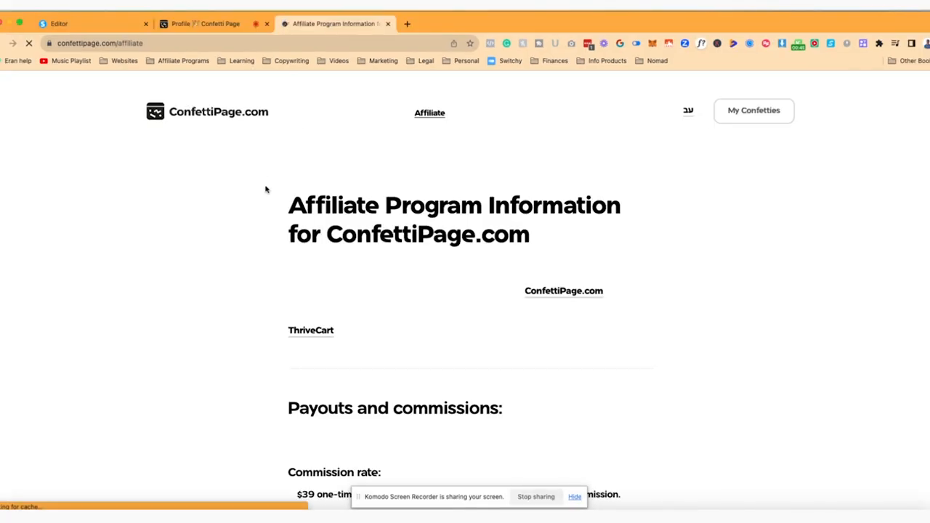
scroll(252, 226, "down", 8)
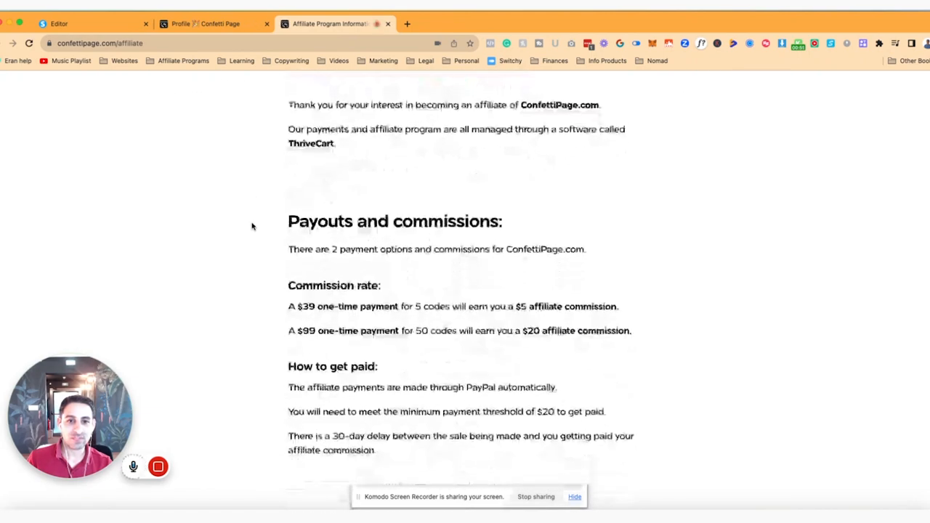
scroll(254, 226, "down", 11)
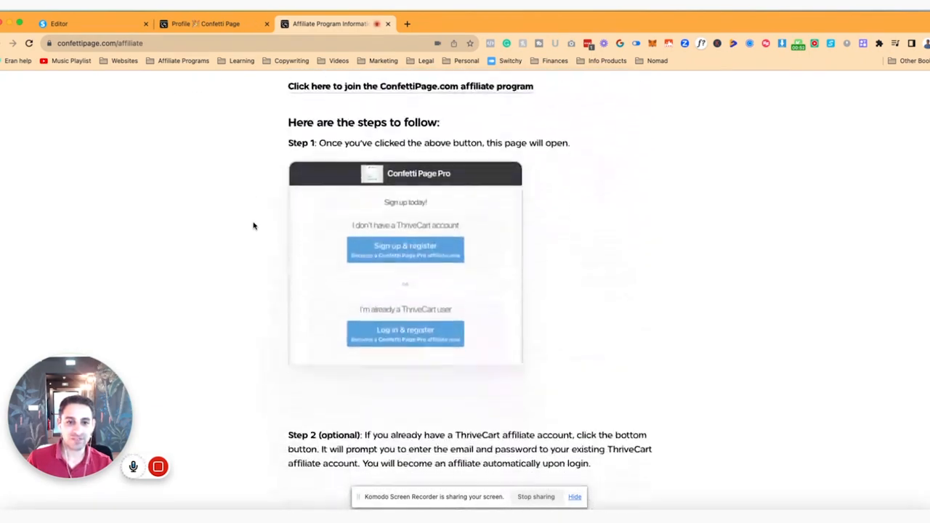
scroll(253, 226, "up", 18)
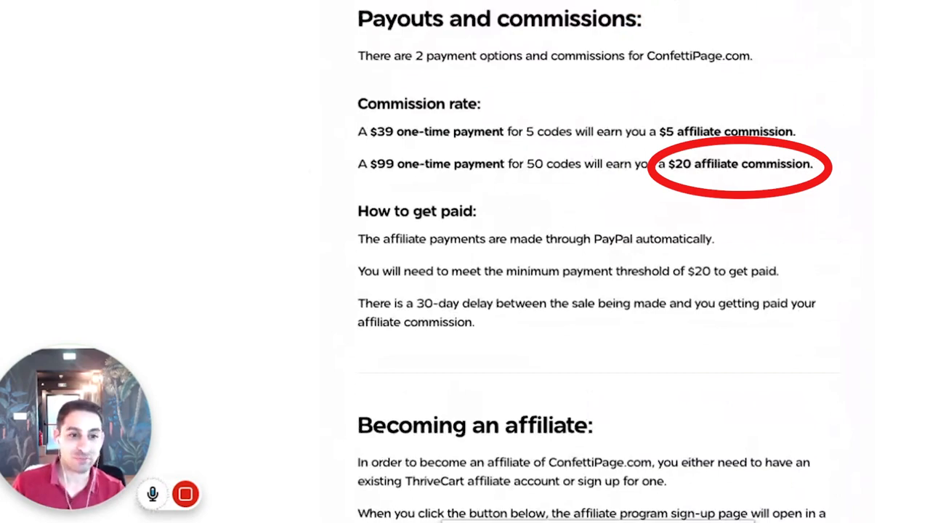
Step: Mark the ConfettiPage profile as a registered affiliate, enter the affiliate ID and save the profile
left_click(203, 19)
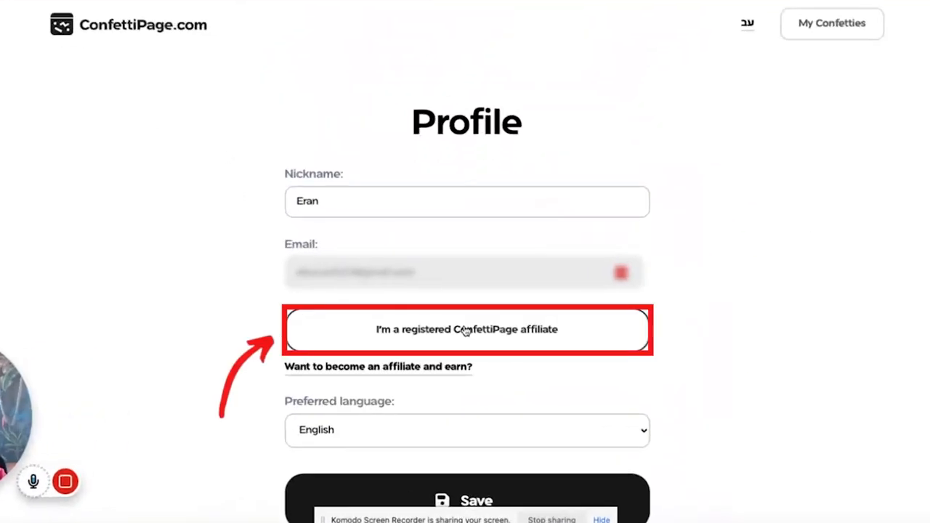
left_click(465, 330)
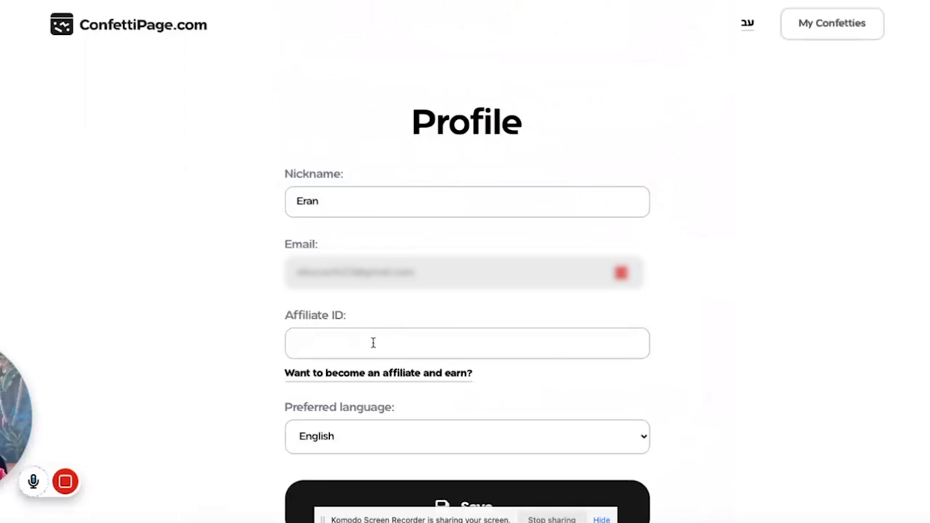
left_click(327, 342)
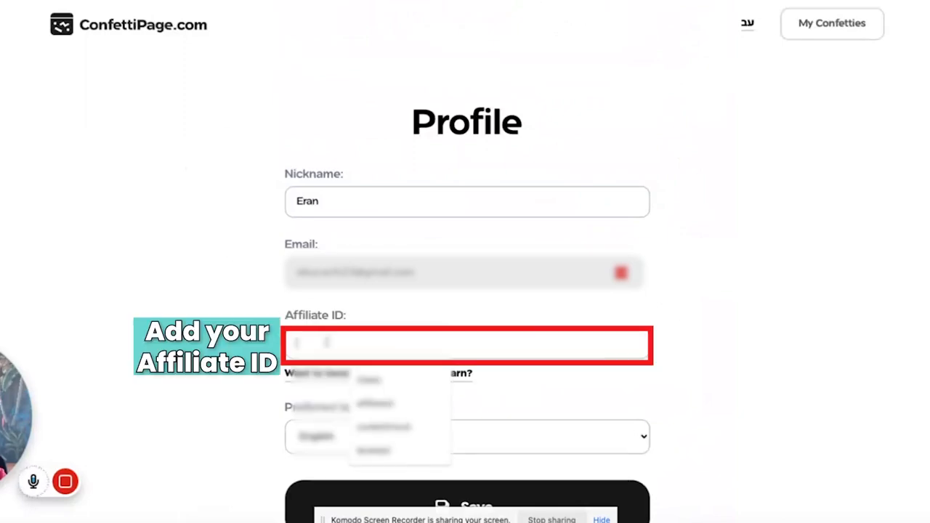
left_click(361, 381)
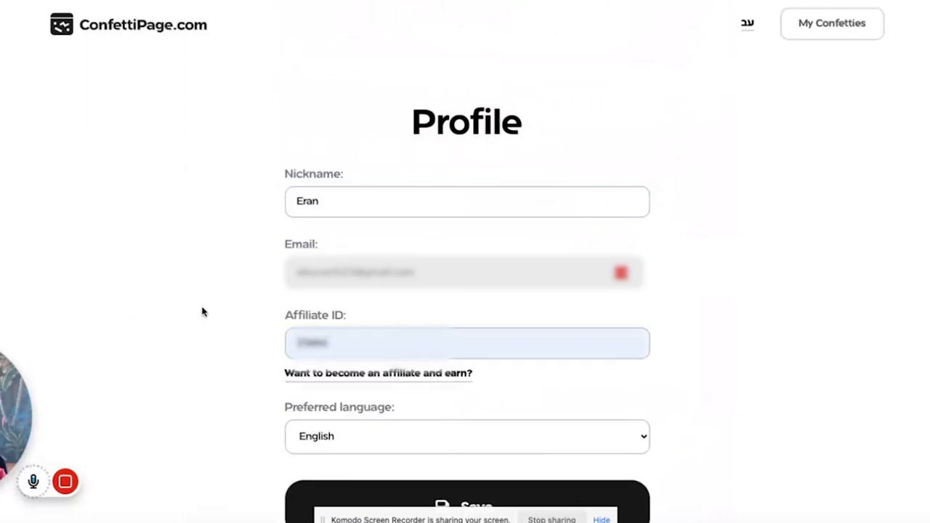
scroll(327, 363, "down", 1)
left_click(476, 468)
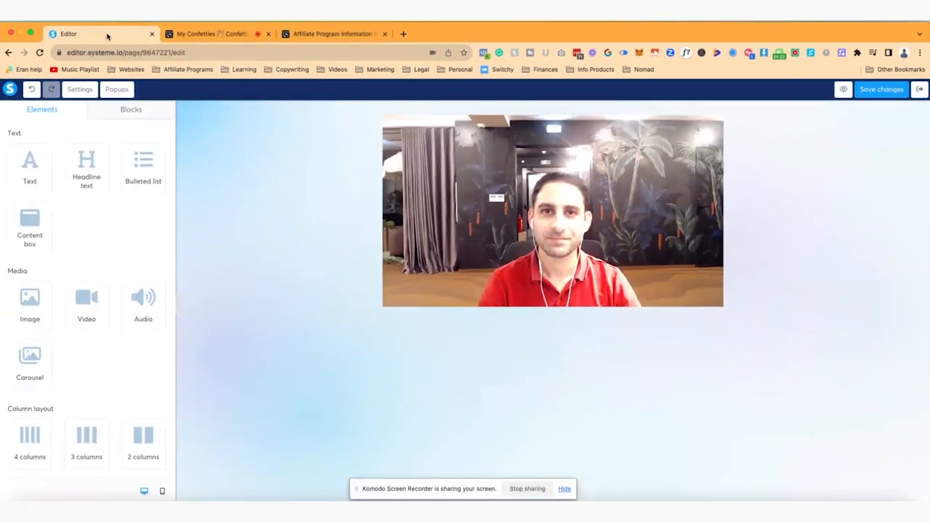
Step: Place a Button element from the form elements directly below the video on the page
scroll(110, 254, "down", 5)
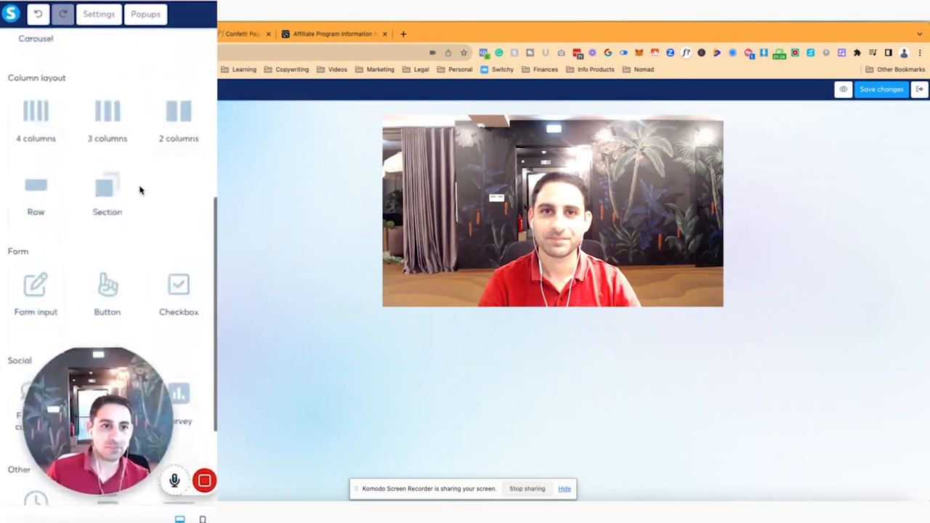
scroll(141, 187, "up", 3)
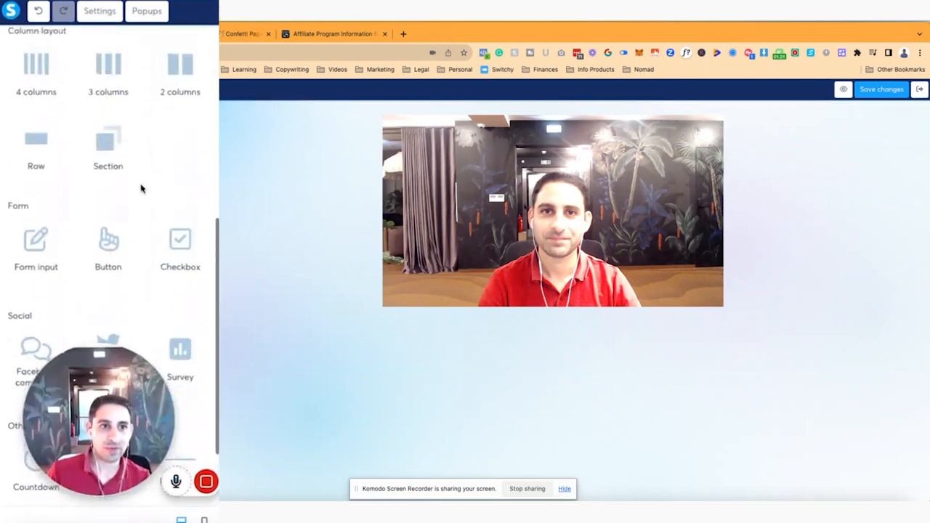
scroll(141, 187, "down", 3)
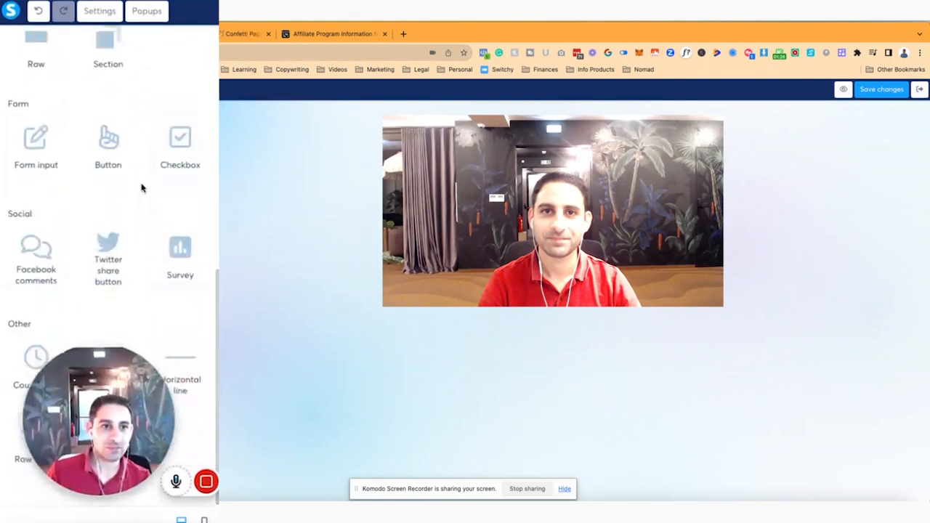
left_click_drag(113, 169, 541, 316)
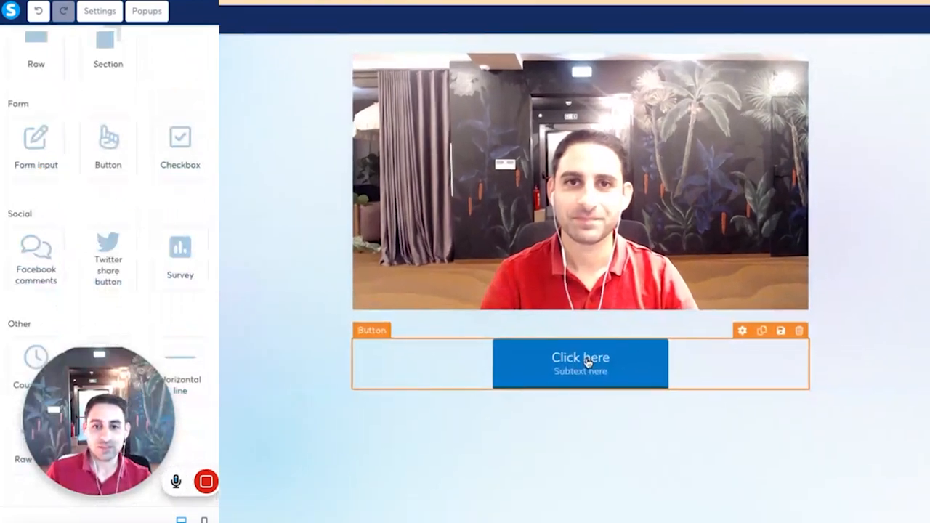
Step: Set the new button's action to Open URL with the copied ThriveCart affiliate link, opening in the same window
left_click(552, 347)
left_click(91, 90)
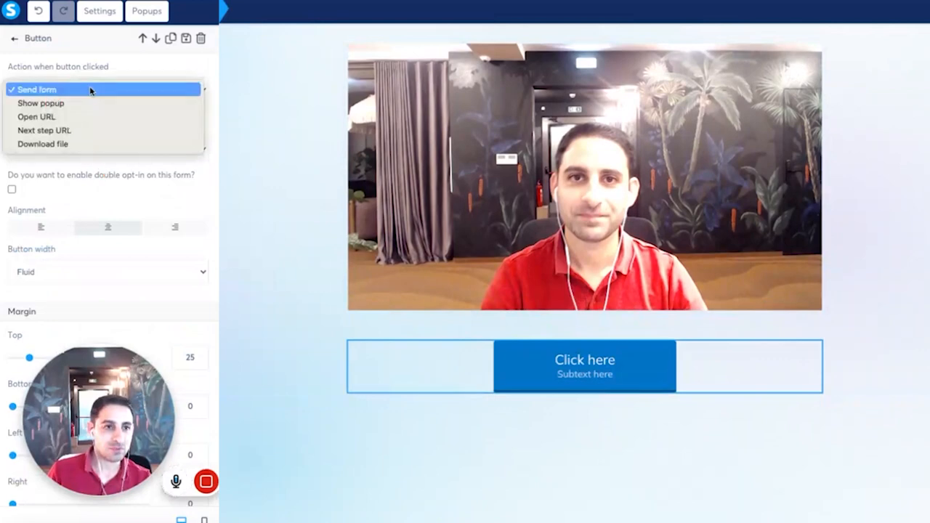
left_click(65, 119)
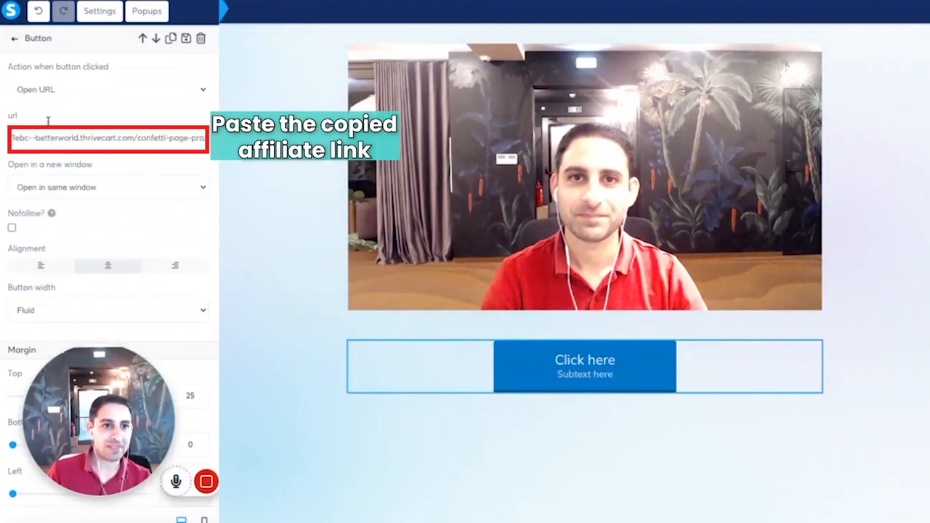
left_click(141, 186)
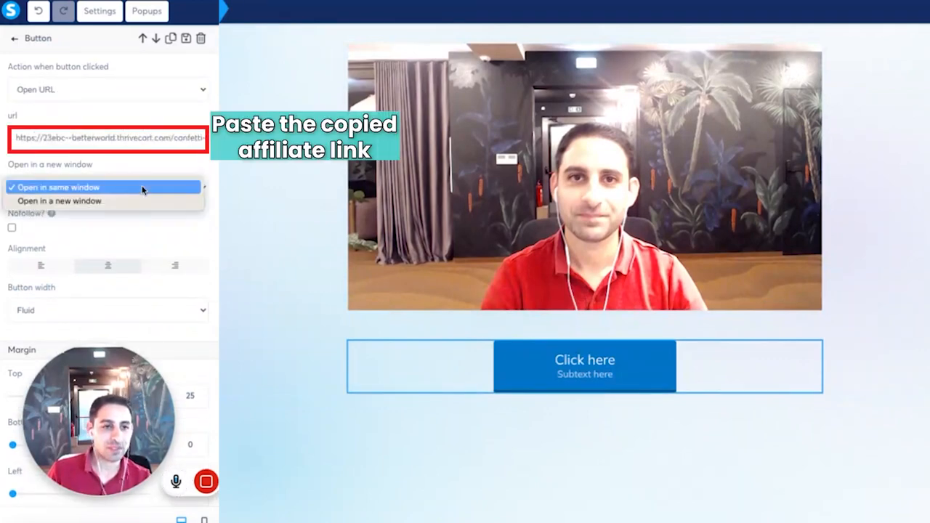
left_click(135, 201)
left_click(139, 189)
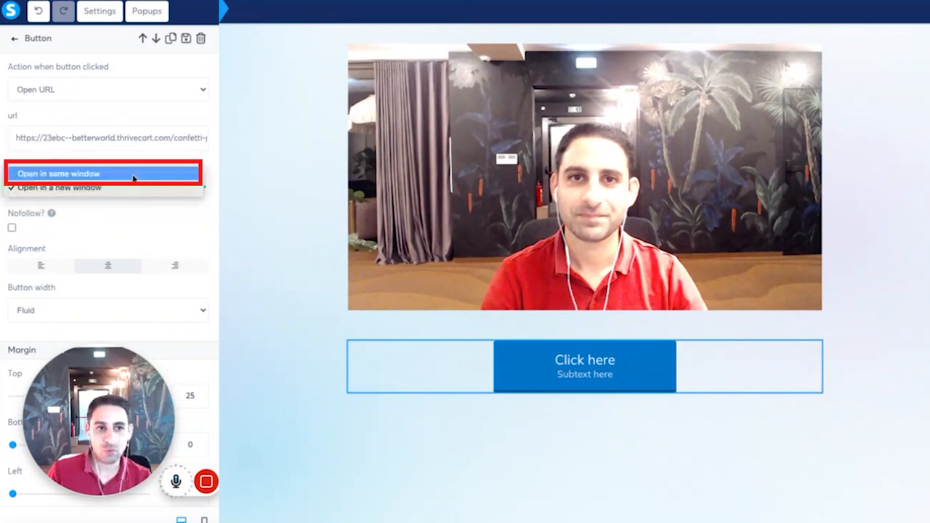
left_click(132, 175)
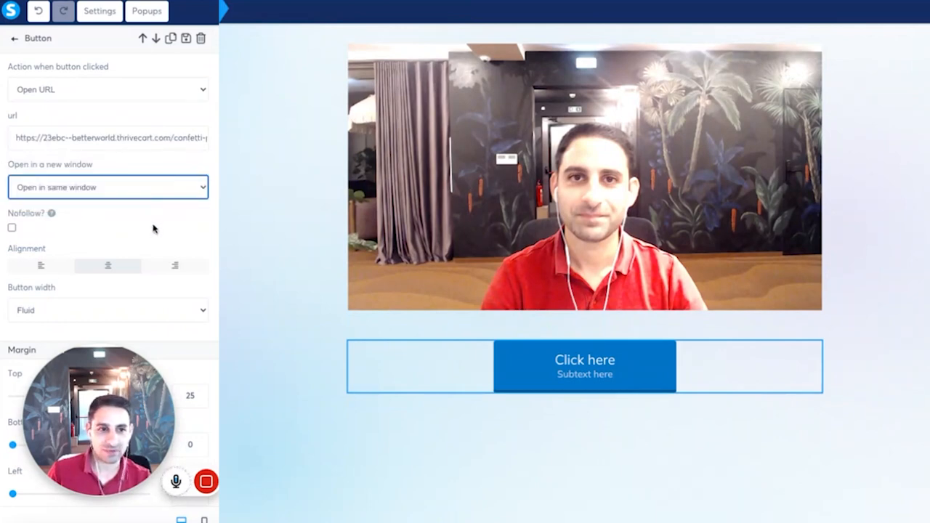
Step: Change the button text to "Check out the confetti animation and get it on your own website too!"
scroll(153, 229, "down", 3)
scroll(143, 263, "up", 3)
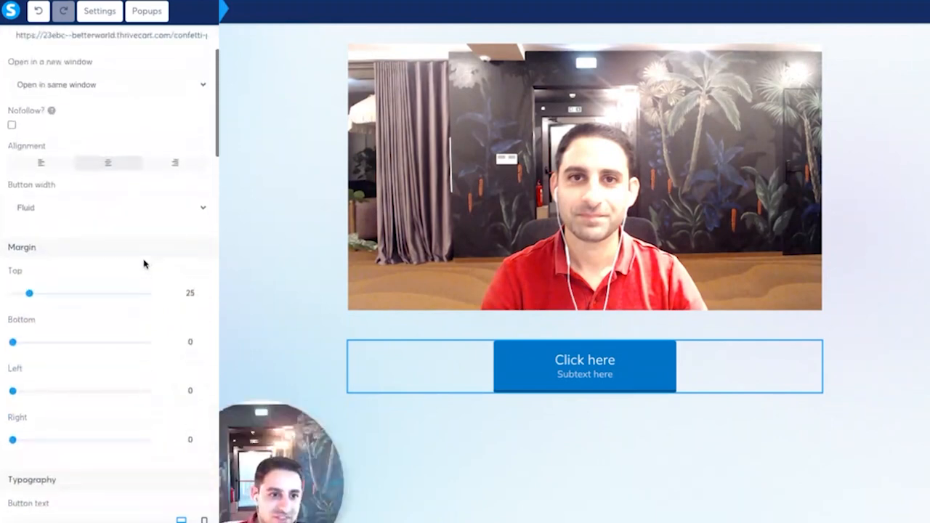
scroll(123, 305, "down", 3)
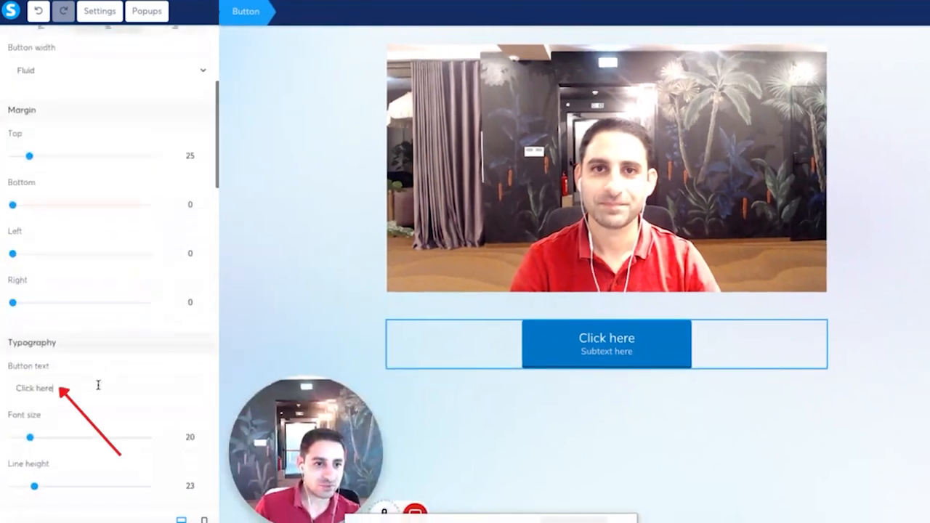
type("Grab yo")
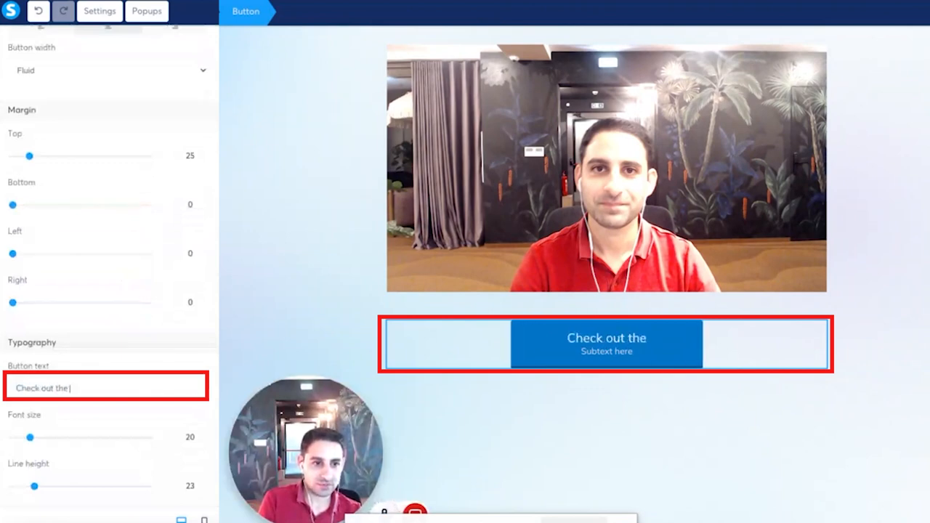
type("confetti animation and")
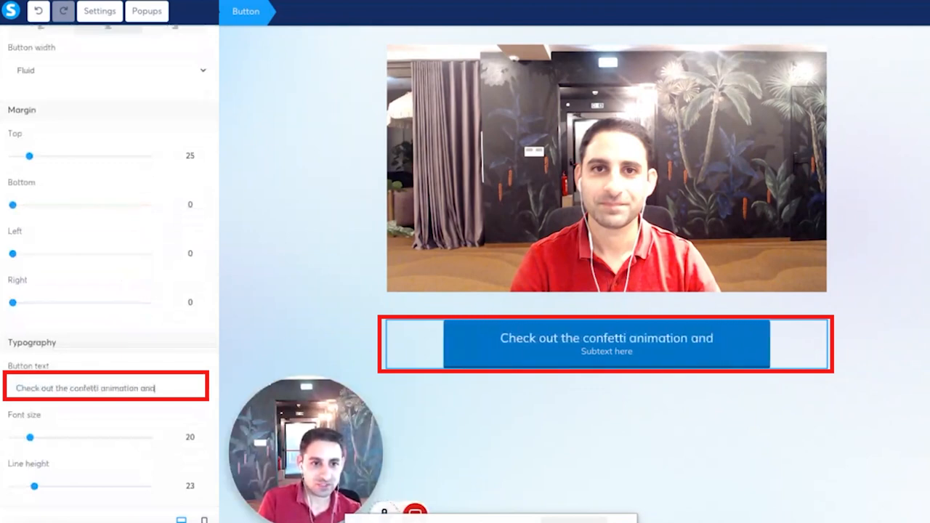
type(" get it on your own w")
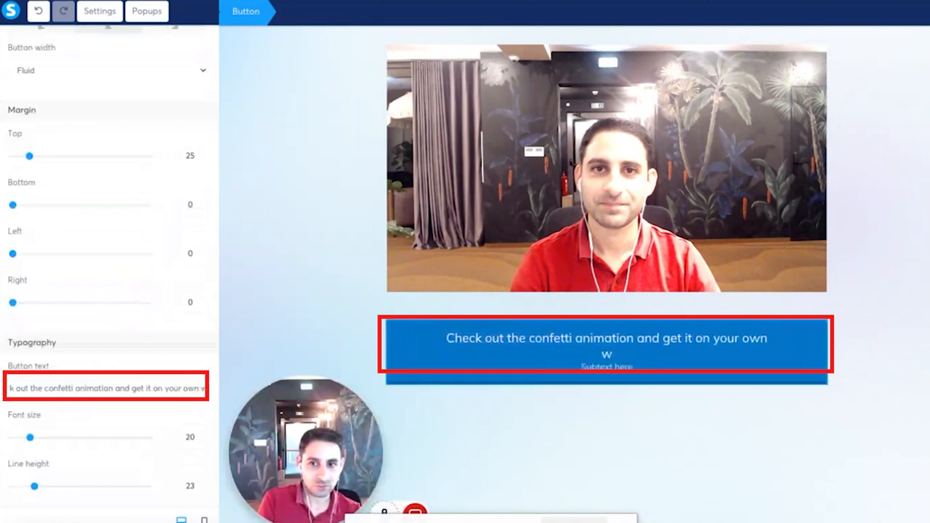
type("ebsite too!")
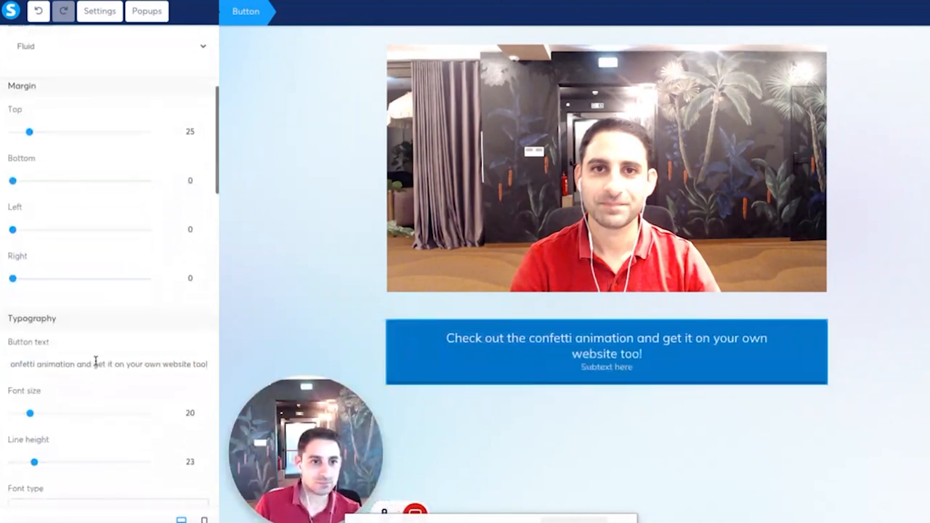
Step: Remove the placeholder subtext from the button
scroll(109, 378, "down", 3)
scroll(106, 384, "down", 1)
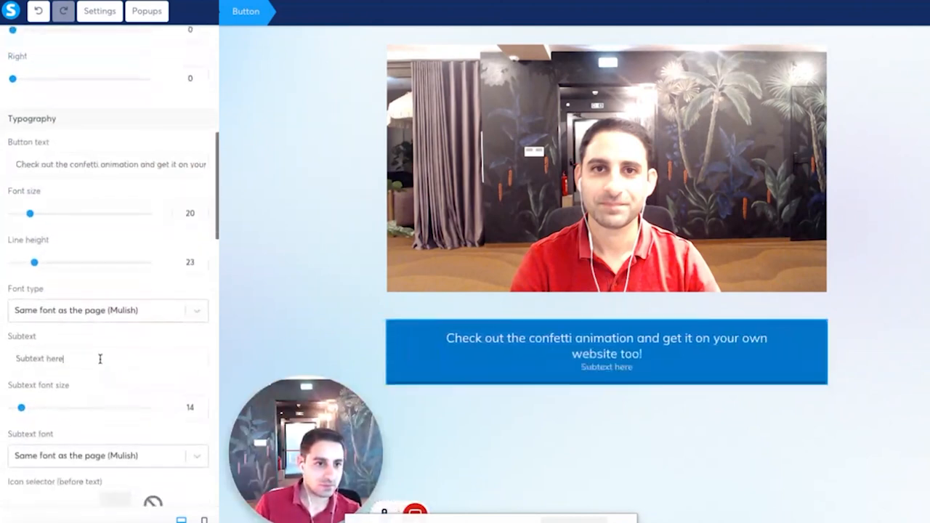
key("ctrl+a")
key("BackSpace")
Step: Add the external-link icon after the button text, found by searching "link", and set the button's font size to 24
left_click(138, 463)
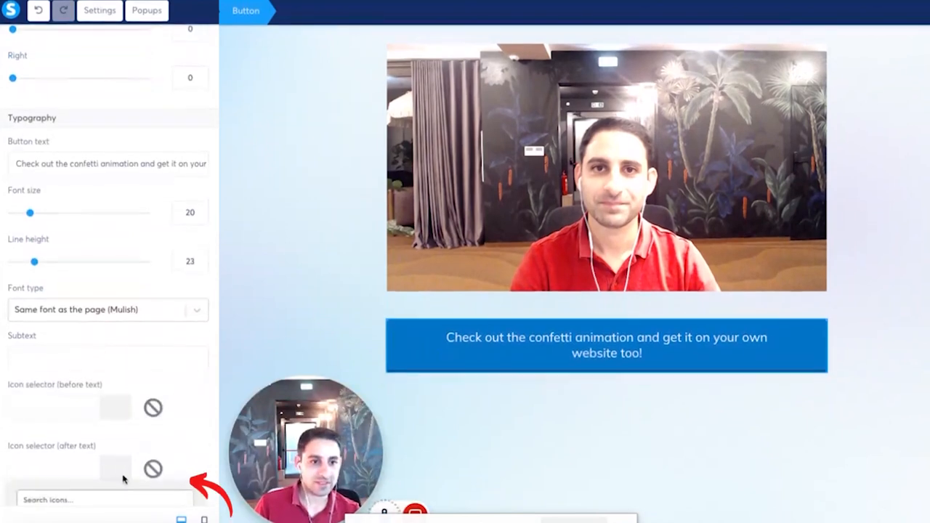
scroll(130, 497, "down", 1)
type("link")
scroll(129, 457, "down", 2)
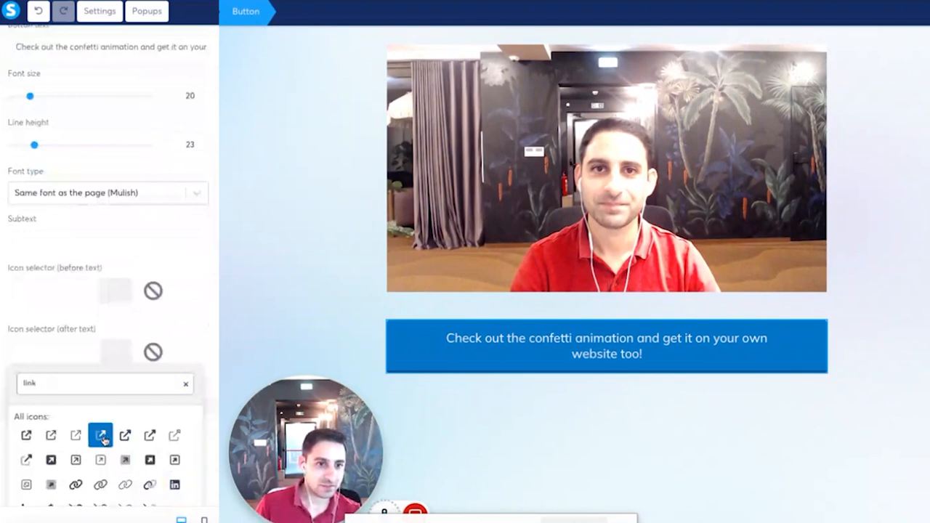
left_click(101, 436)
left_click(201, 93)
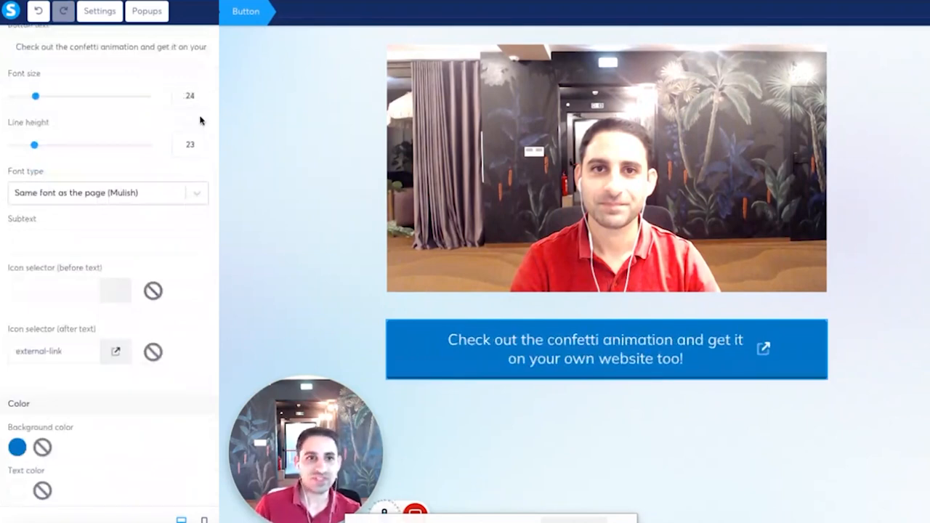
left_click(259, 121)
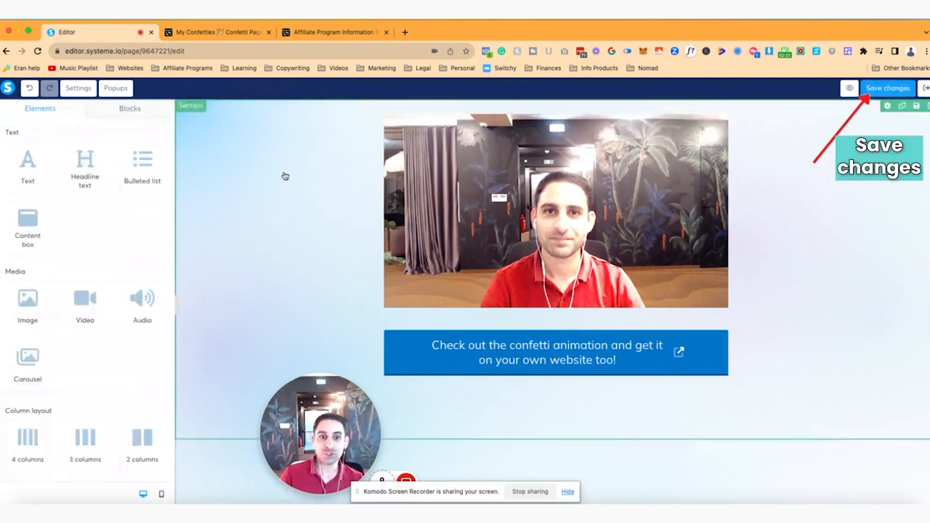
Step: Add a text element between the video and the button reading "Thanks for submitting your contact form, we will be in touch soon!"
left_click_drag(28, 170, 522, 328)
left_click(522, 324)
key("ctrl+a")
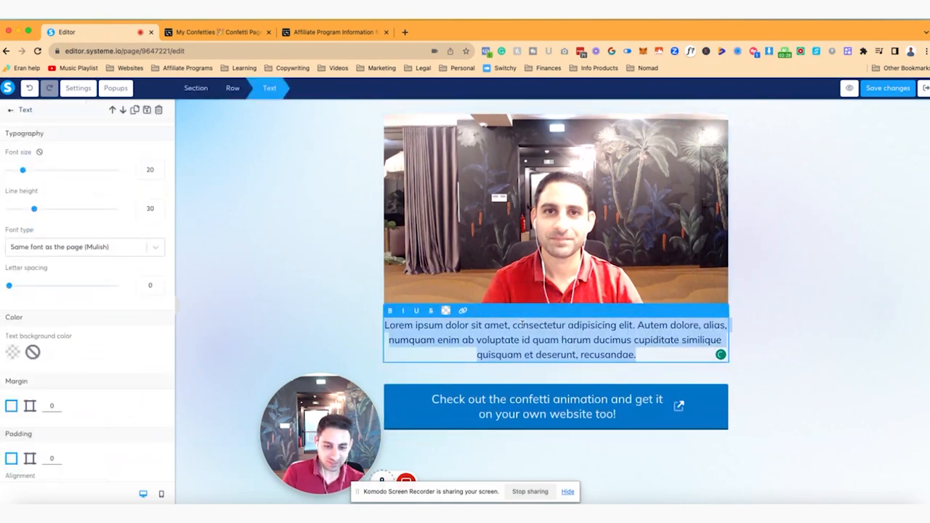
type("Thanks for submittin")
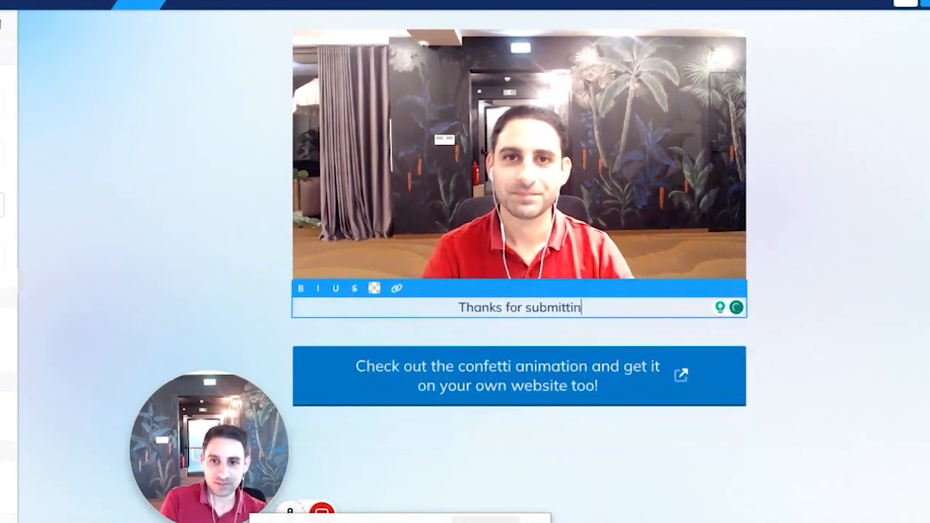
type("g your contact form, we")
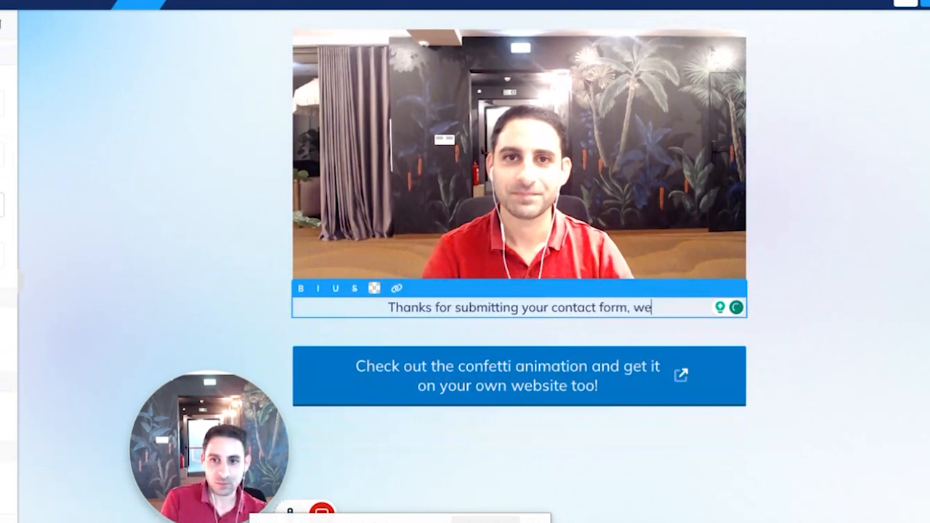
type(" will be in touch soon!")
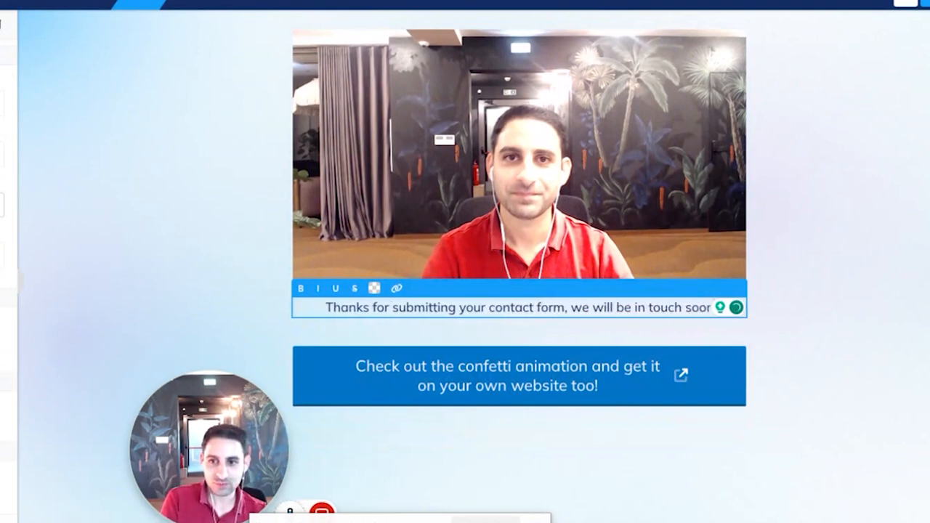
Step: Add the paragraph "In the meantime, did you notice this confetti animation you saw on this page?" to the thank-you text
key("Return")
key("Return")
type("In the meantime, did you notice")
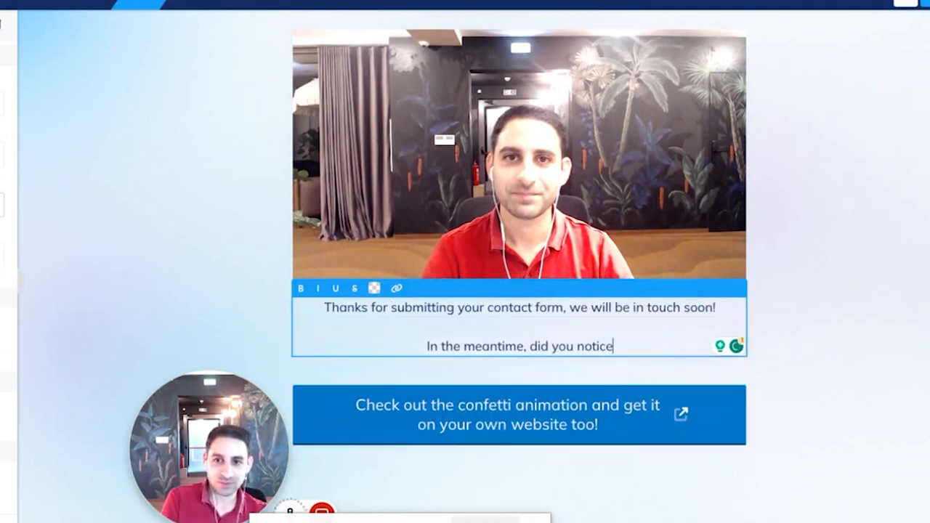
type(" this confetti animation you saw on th")
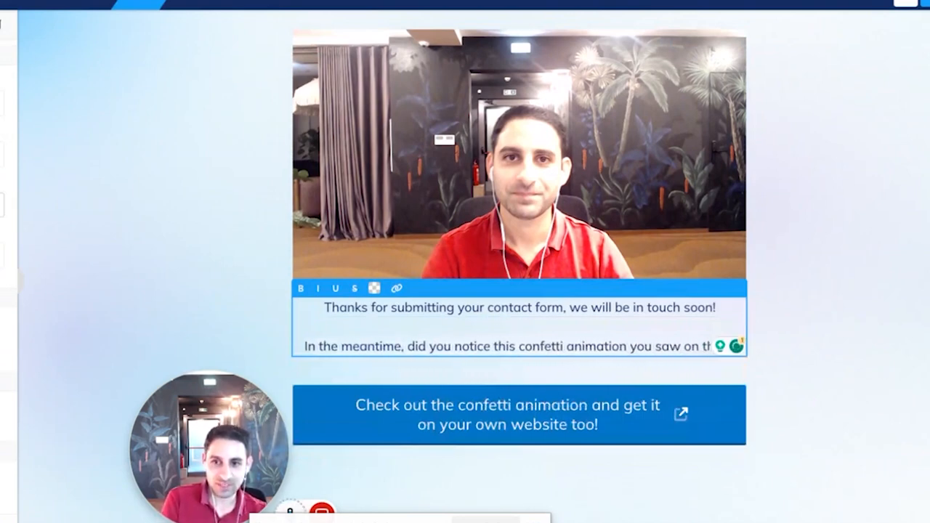
type("is page?")
Step: Add the paragraph "Did you know you can create it for free and get it added to your website too..." to the text
key("Return")
key("Return")
type("Did you know you can create")
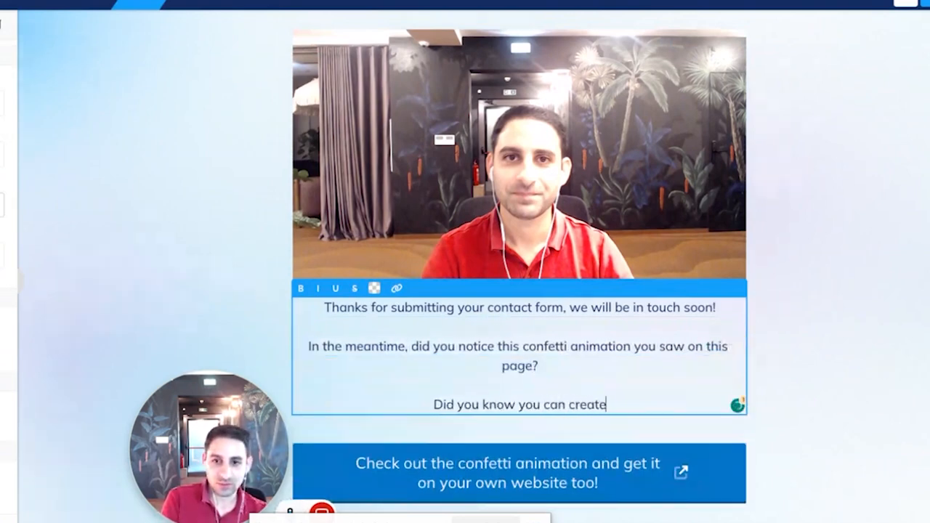
type(" it for free and get it")
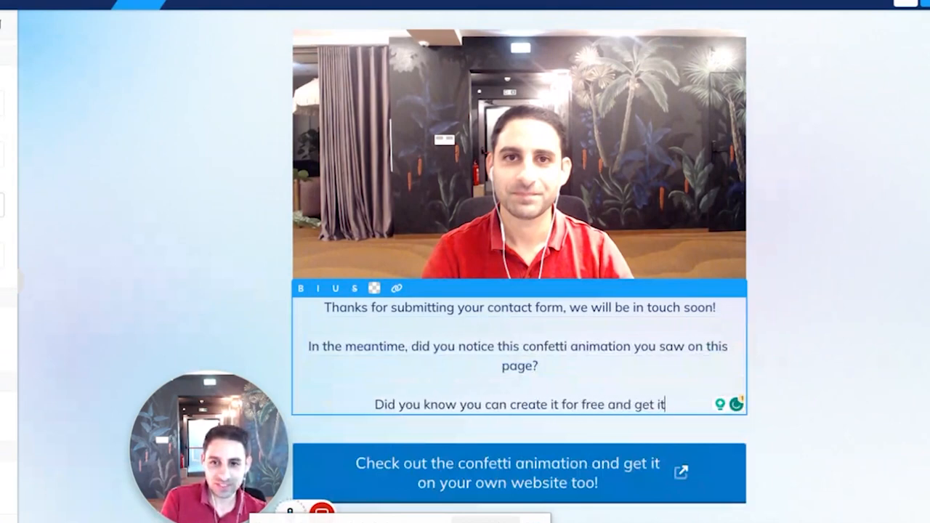
type(" added to your website too...")
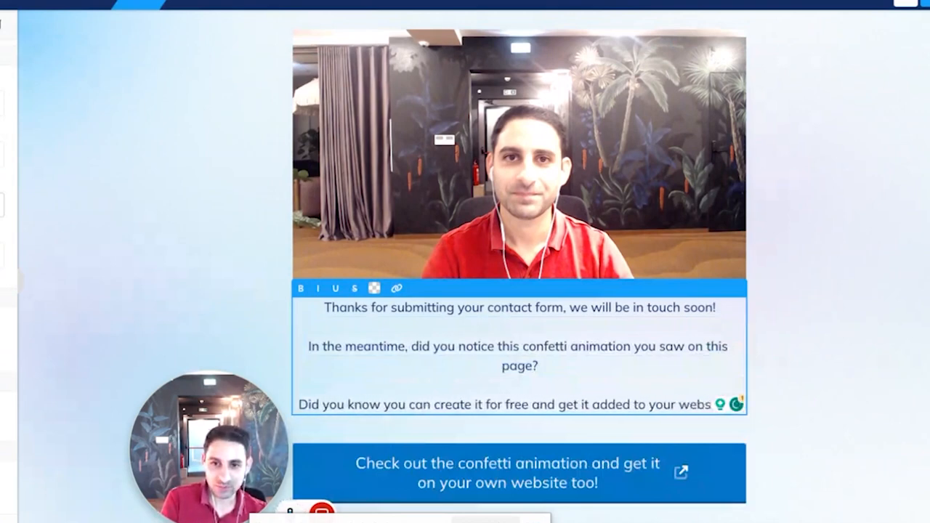
Step: Finish the text with the paragraph "Click the button below to chekc it out."
key("Return")
key("Return")
type("Clic k")
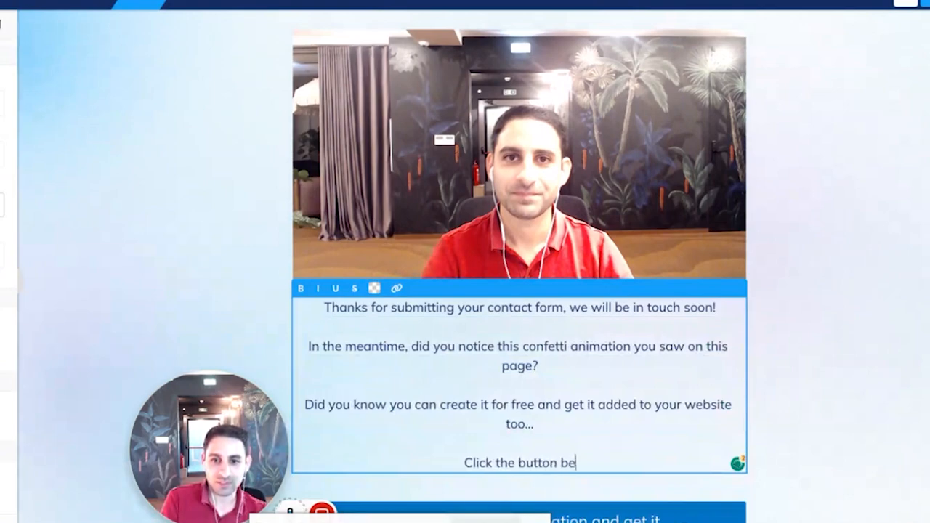
type(" the button below to chekc it out.")
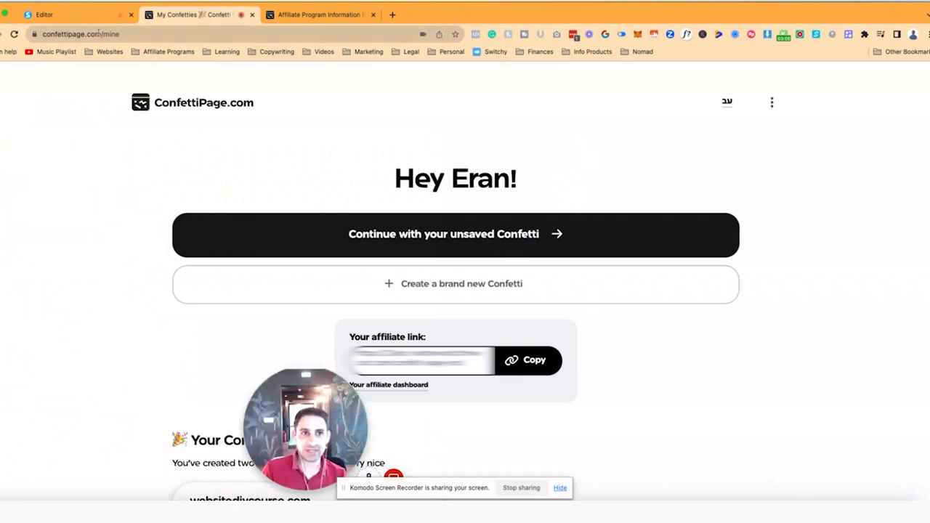
Step: Switch to systeme.io and copy the URL of the Course Thanks (Buyer Bonus) funnel step
left_click(65, 15)
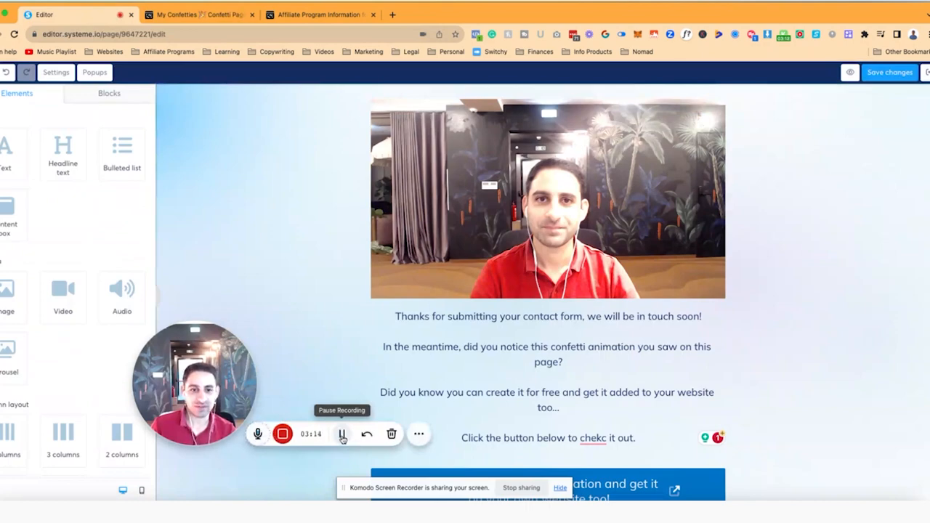
left_click(342, 434)
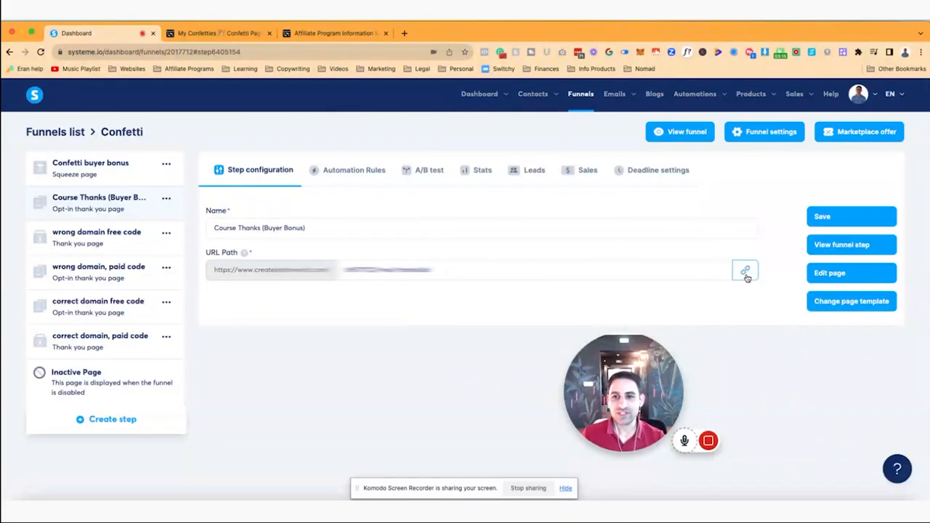
left_click(746, 276)
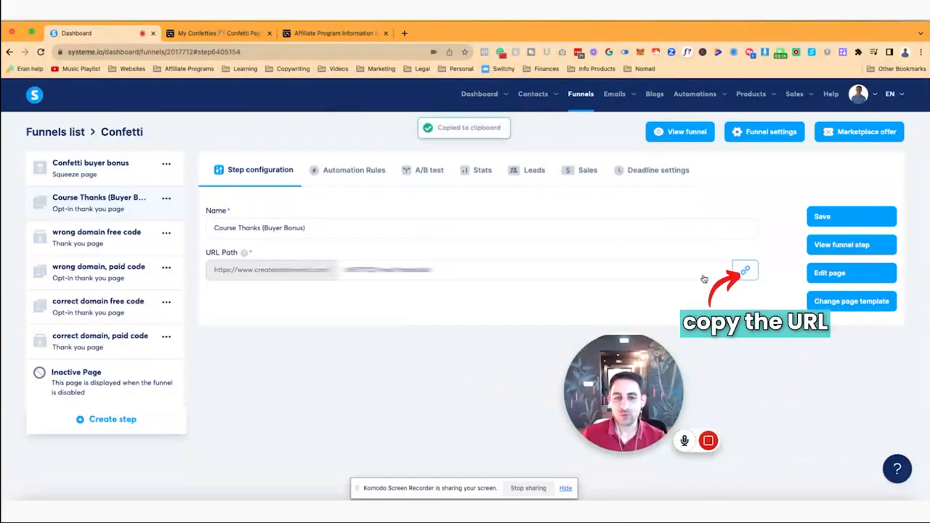
Step: Switch to ConfettiPage and start a brand new Confetti using the copied thank-you page URL
left_click(209, 34)
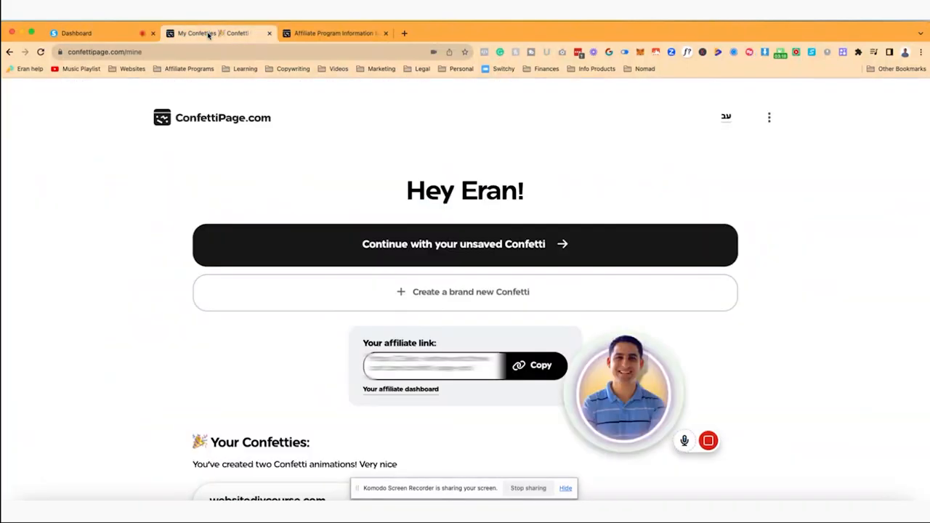
left_click(431, 296)
left_click(395, 280)
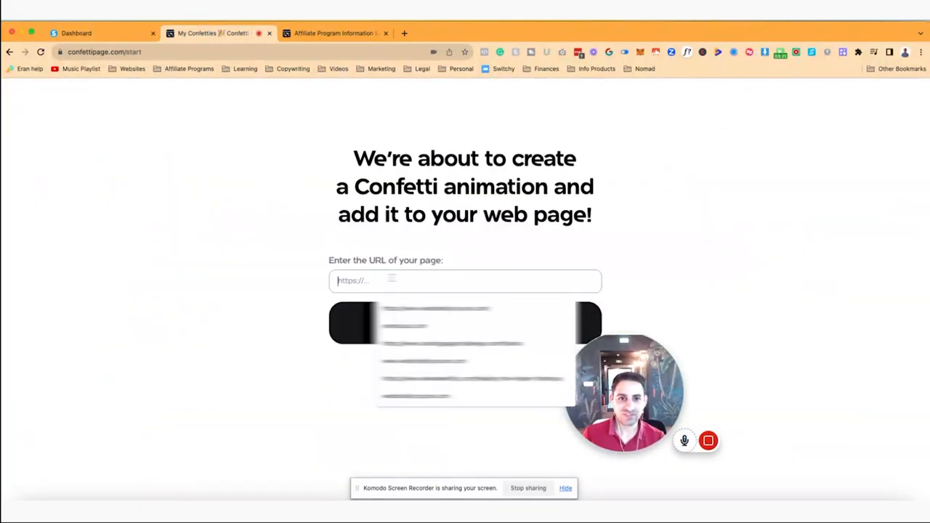
key("ctrl+v")
left_click(429, 327)
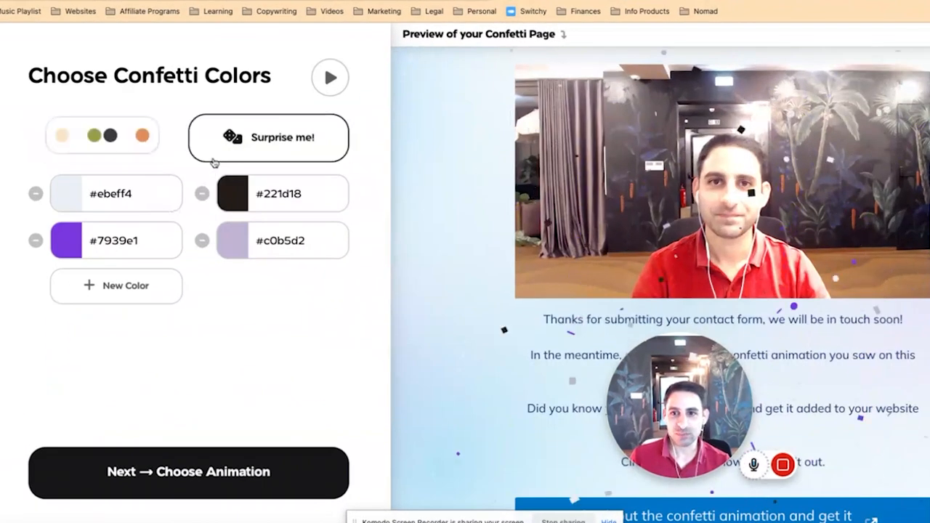
Step: Shuffle the confetti colors to the random palette #e1a750, #001c2d, #455c57 and #cad7ca, and proceed to the animation choice
left_click(139, 142)
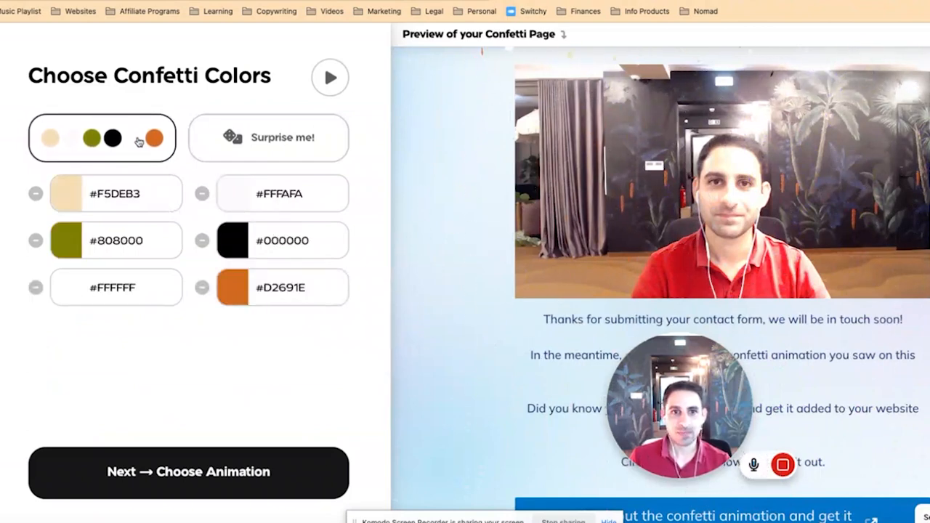
left_click(258, 142)
left_click(258, 143)
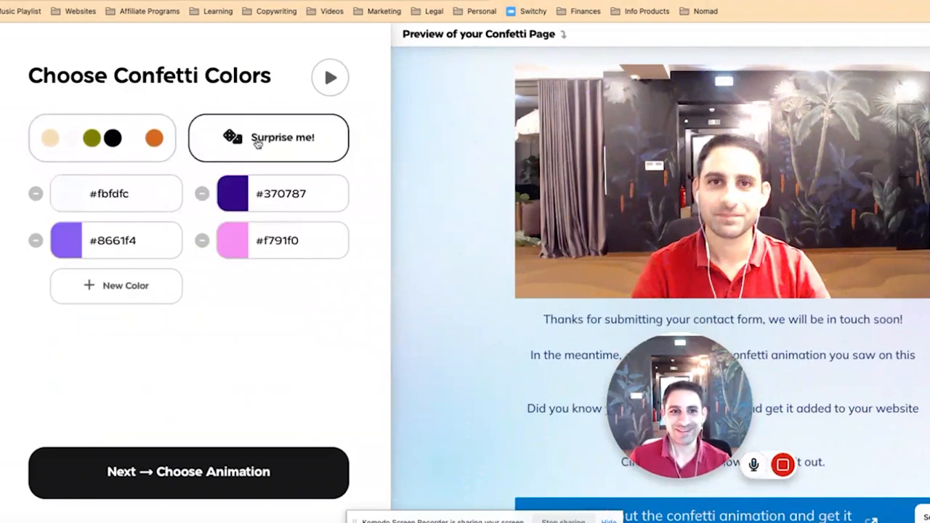
left_click(258, 143)
left_click(258, 143)
left_click(258, 143)
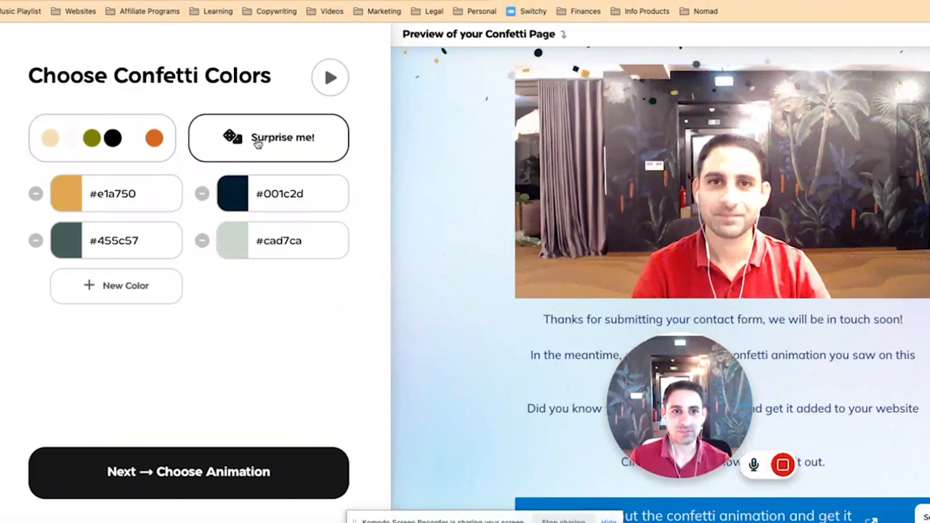
left_click(227, 472)
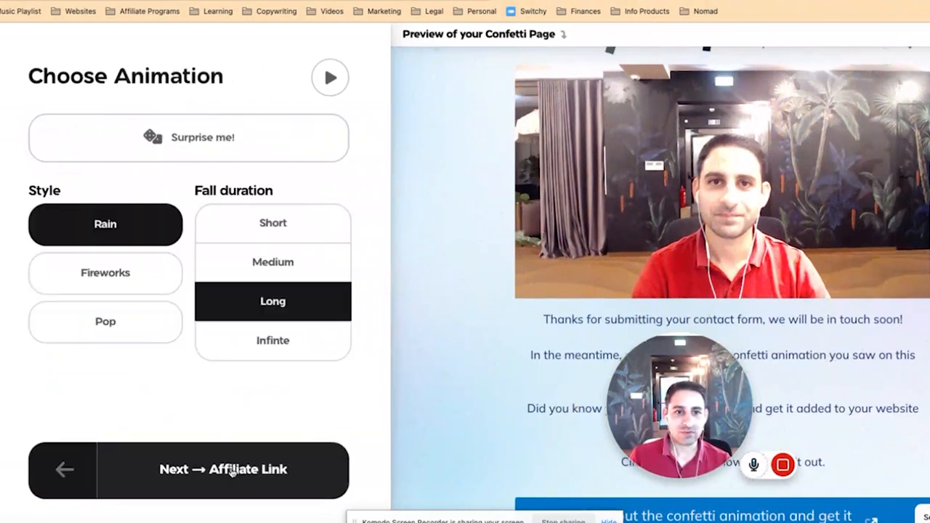
Step: Try the Rain style with a Medium fall duration and the Fireworks style with the Few amount
left_click(272, 261)
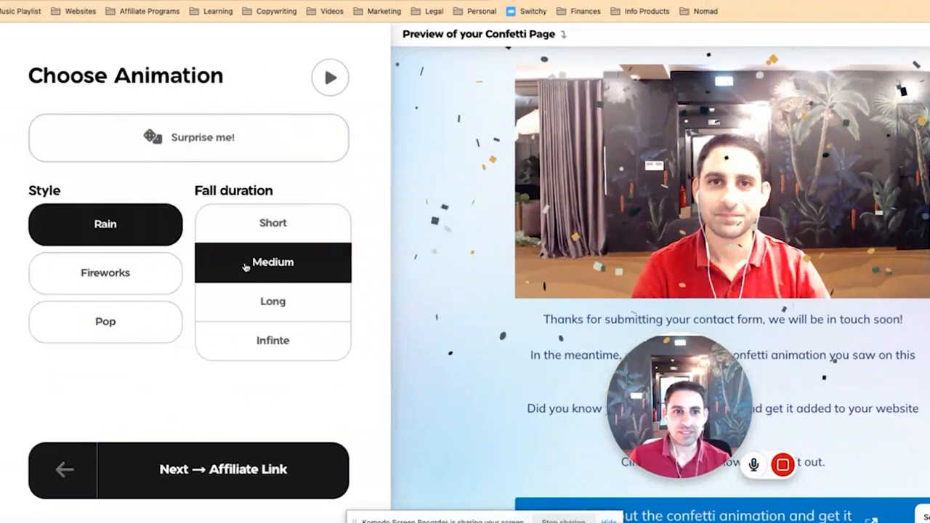
left_click(135, 284)
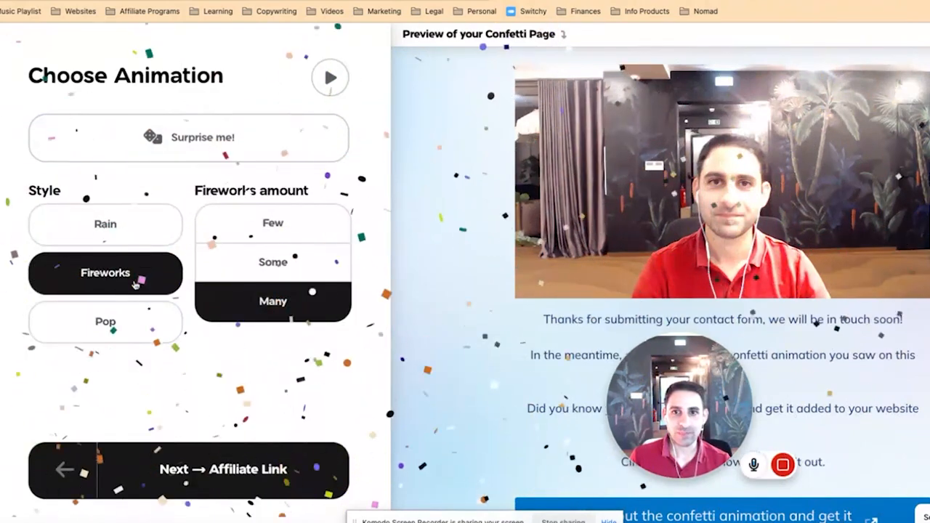
left_click(288, 229)
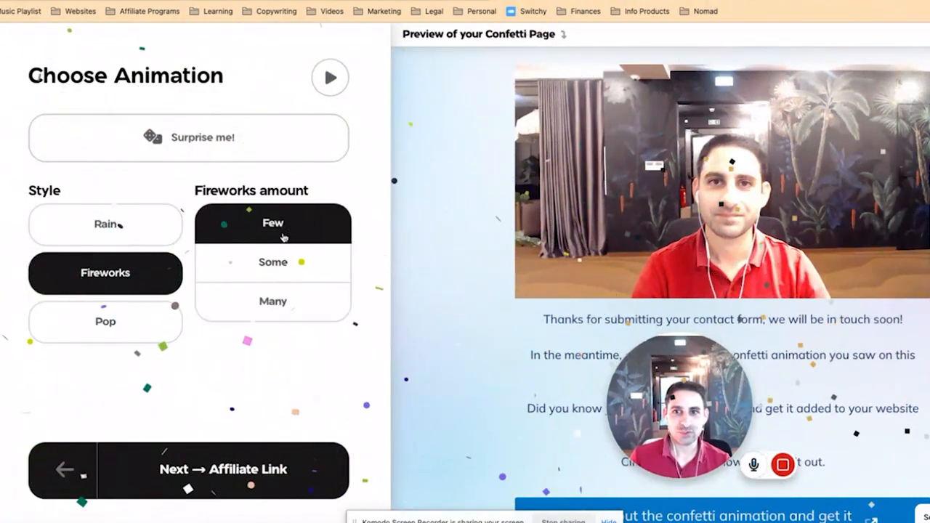
Step: Set the animation style to Pop from the top-center, center and middle-right positions, and proceed to the affiliate link settings
left_click(111, 321)
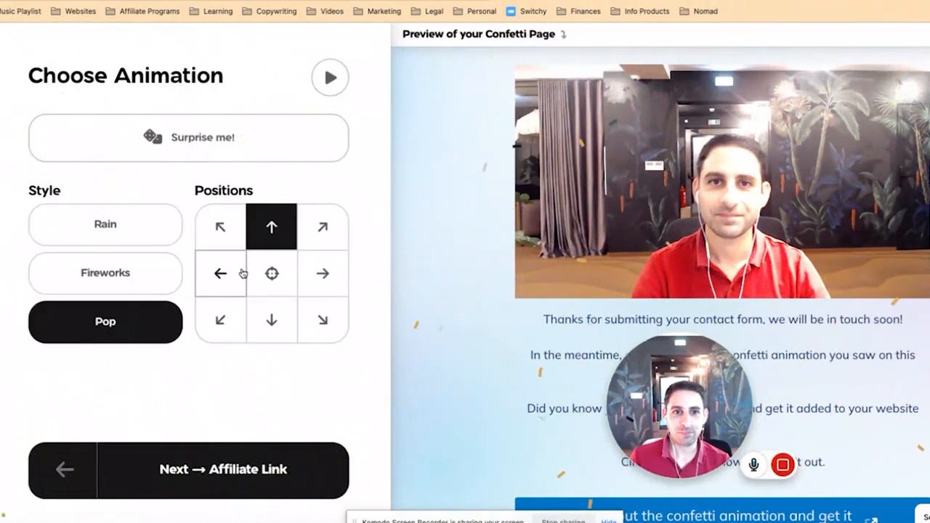
left_click(272, 277)
left_click(226, 282)
left_click(324, 281)
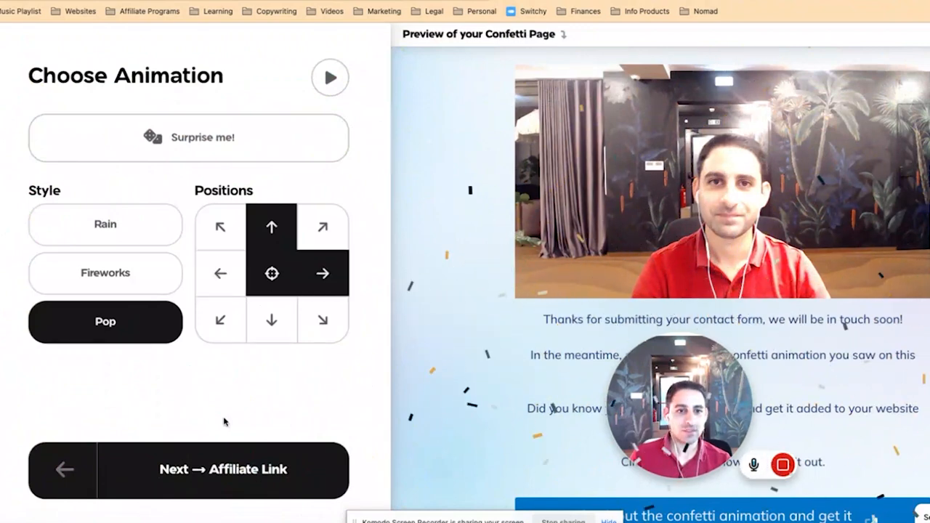
left_click(253, 471)
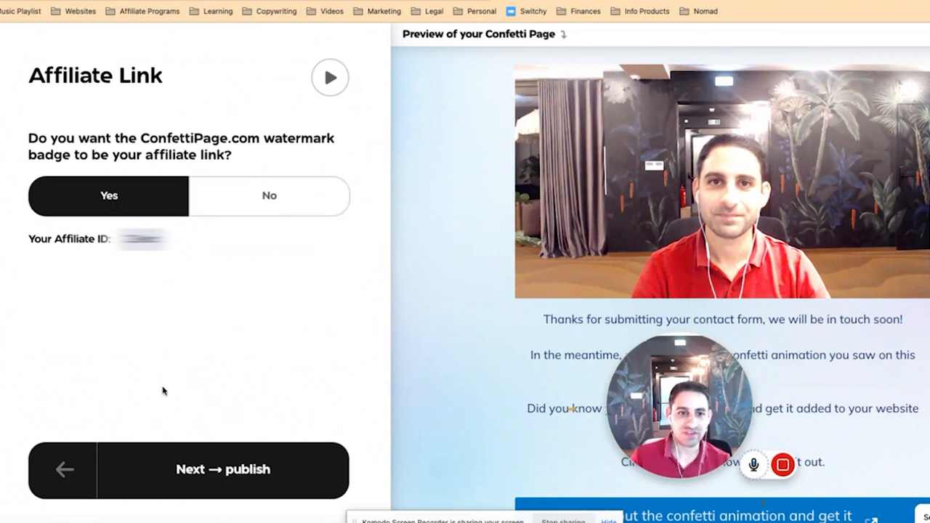
Step: Set the ConfettiPage.com watermark badge to be the affiliate link and proceed to publishing
left_click(229, 203)
left_click(150, 199)
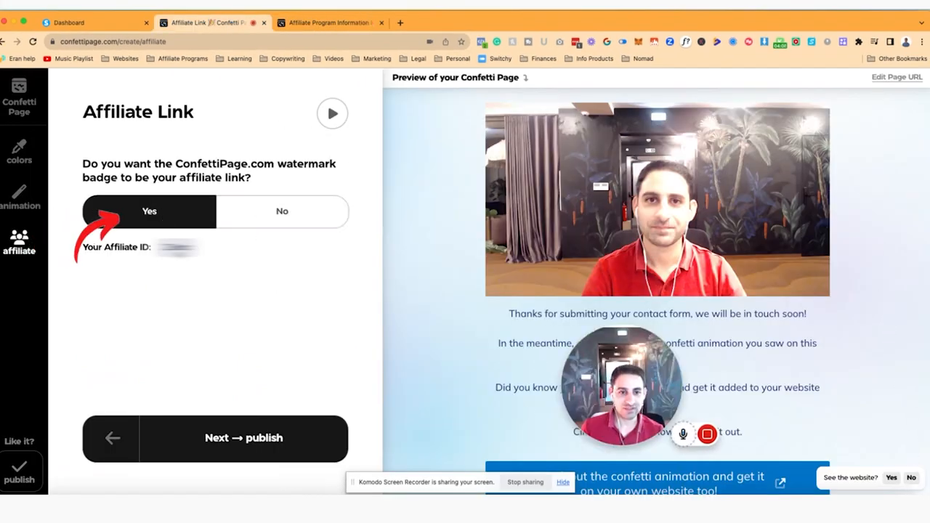
left_click(235, 435)
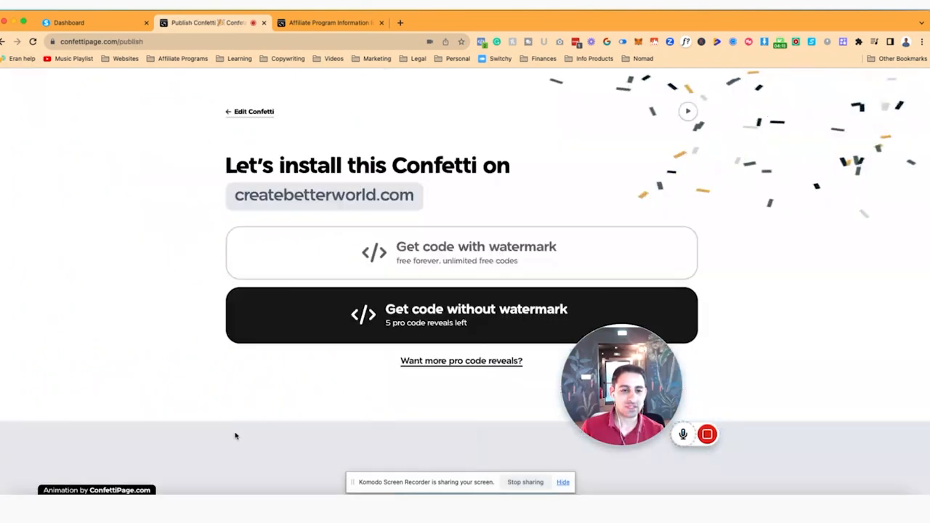
Step: Choose the free code with watermark, accept all four confirmations, and reveal and copy the Confetti code
left_click(404, 252)
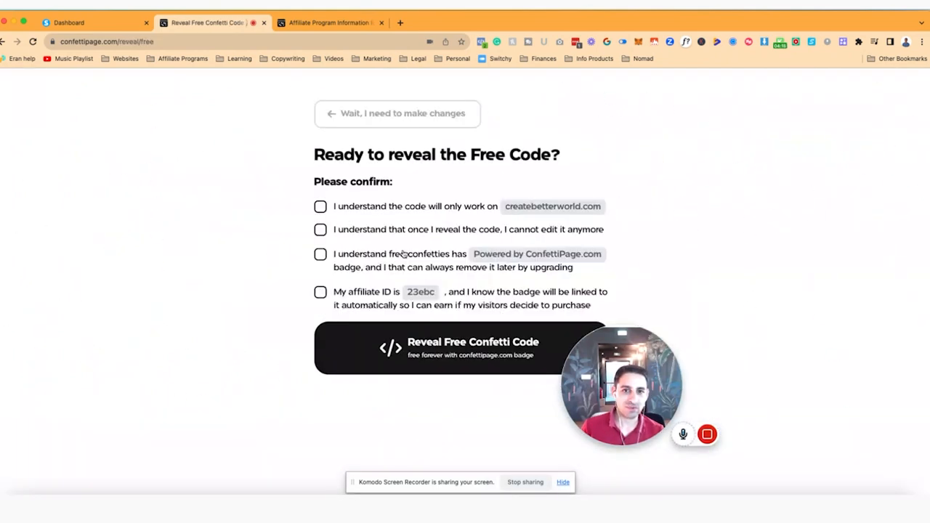
left_click(320, 207)
left_click(320, 230)
left_click(321, 254)
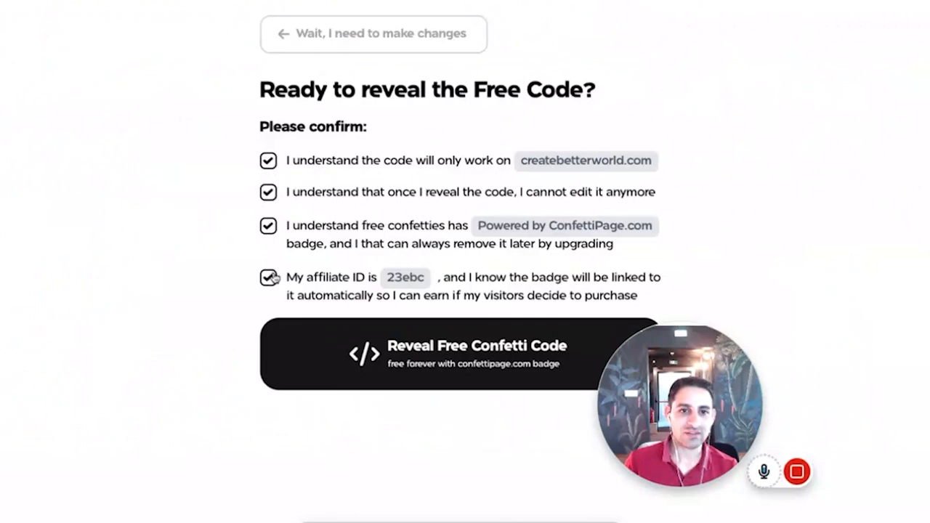
left_click(395, 338)
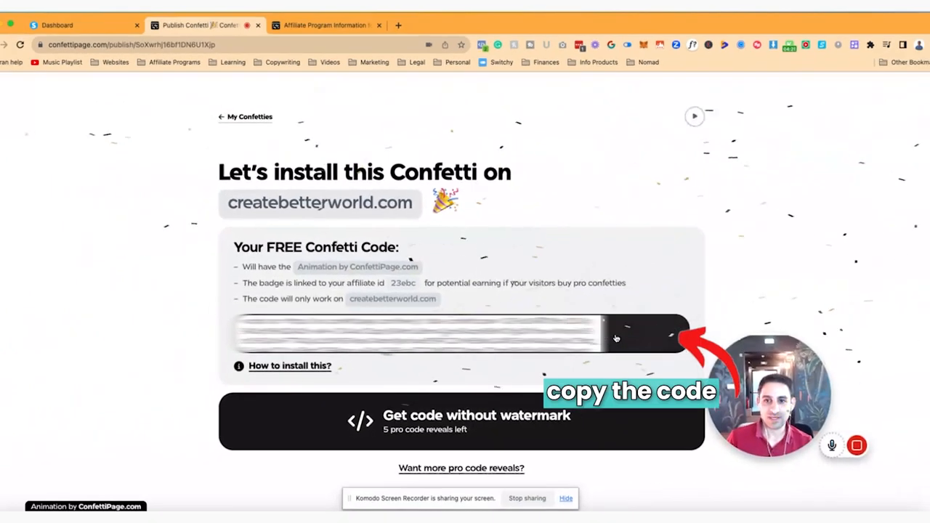
left_click(675, 327)
Step: Switch to systeme.io, open the Course Thanks page for editing, and add a Raw HTML element above the video
left_click(85, 27)
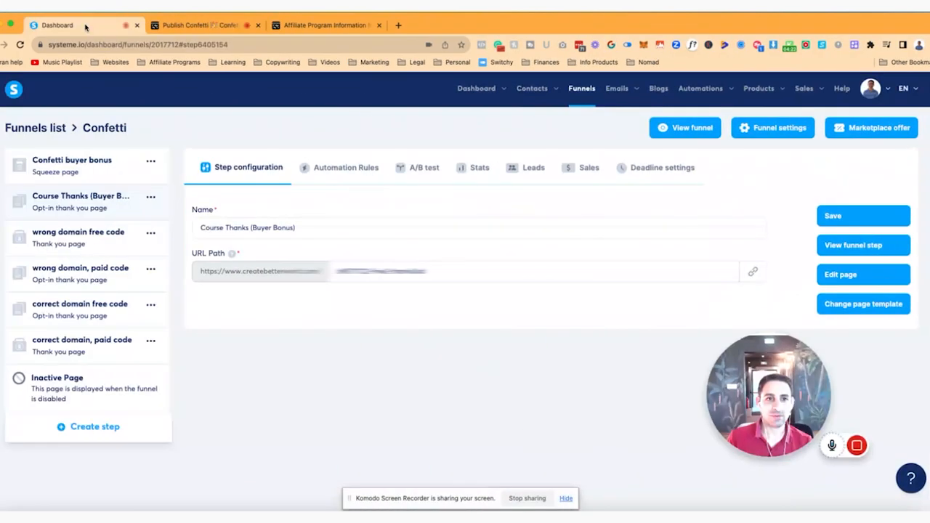
left_click(835, 274)
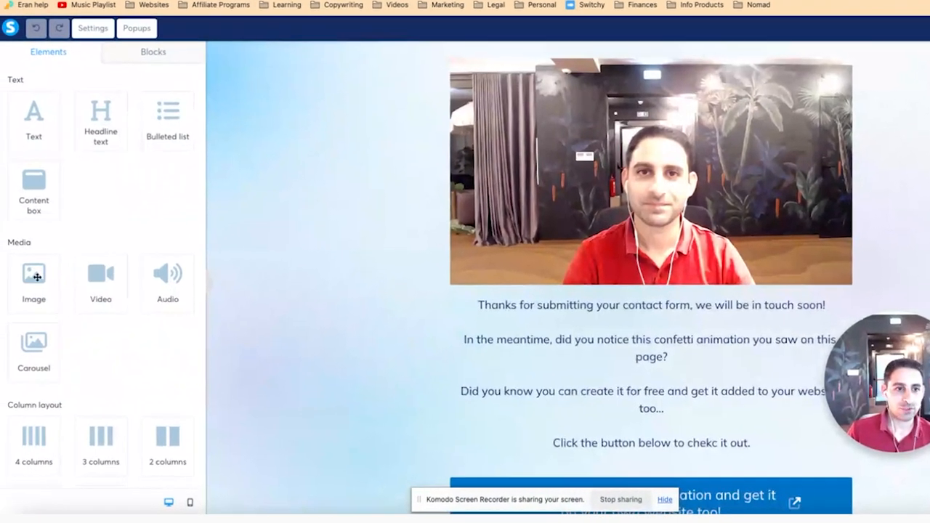
scroll(87, 327, "down", 6)
left_click_drag(33, 418, 571, 83)
left_click(576, 64)
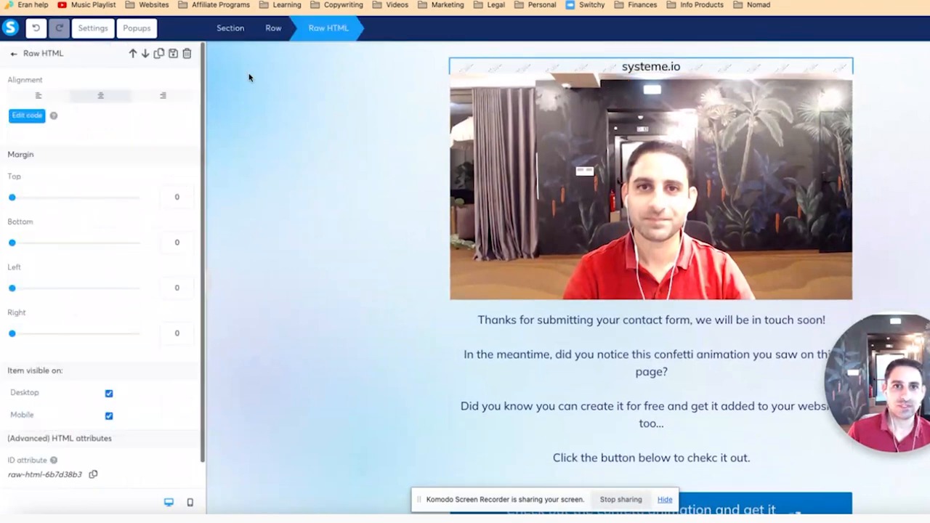
Step: Replace the Raw HTML element's code with the copied Confetti code
left_click(32, 117)
key("ctrl+a")
key("ctrl+v")
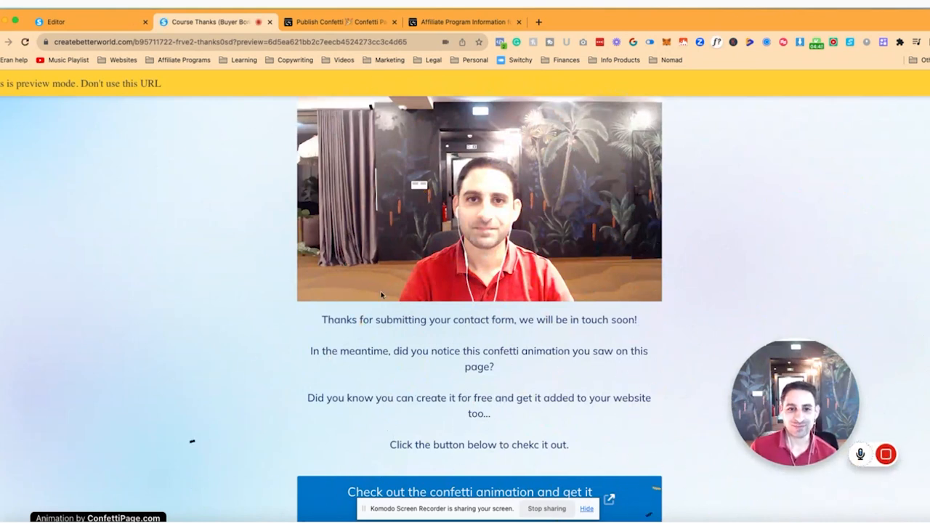
Step: Review the thank-you page preview with its confetti and badge, the affiliate program information and the free Confetti code page
scroll(591, 313, "down", 2)
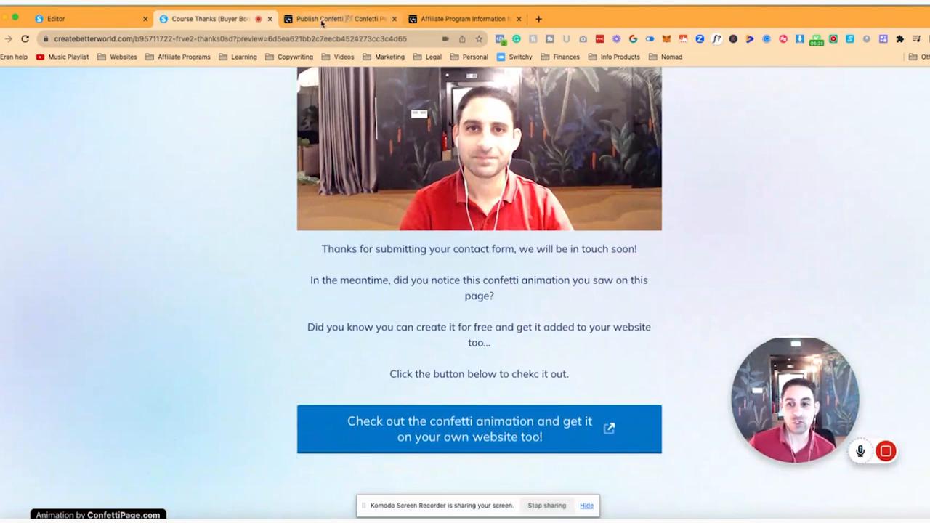
left_click(443, 19)
scroll(267, 166, "up", 5)
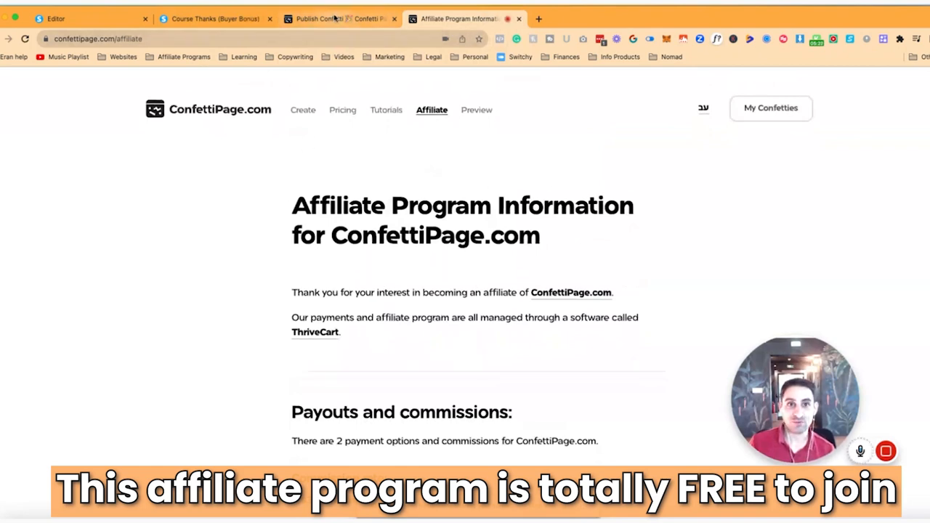
left_click(335, 19)
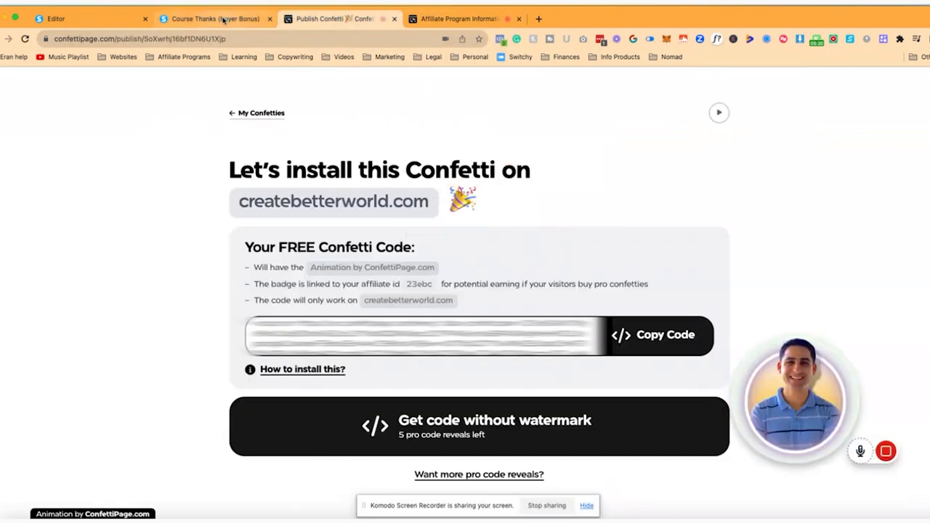
left_click(221, 20)
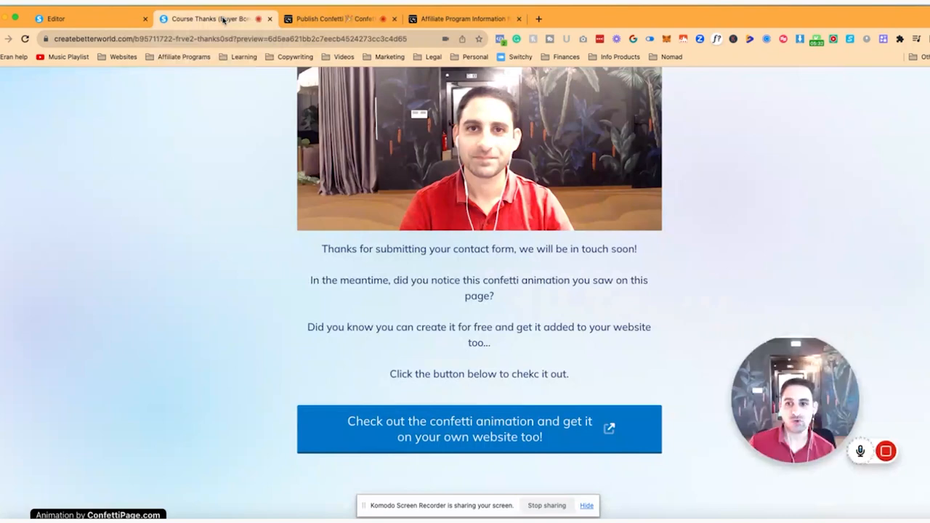
scroll(253, 149, "up", 1)
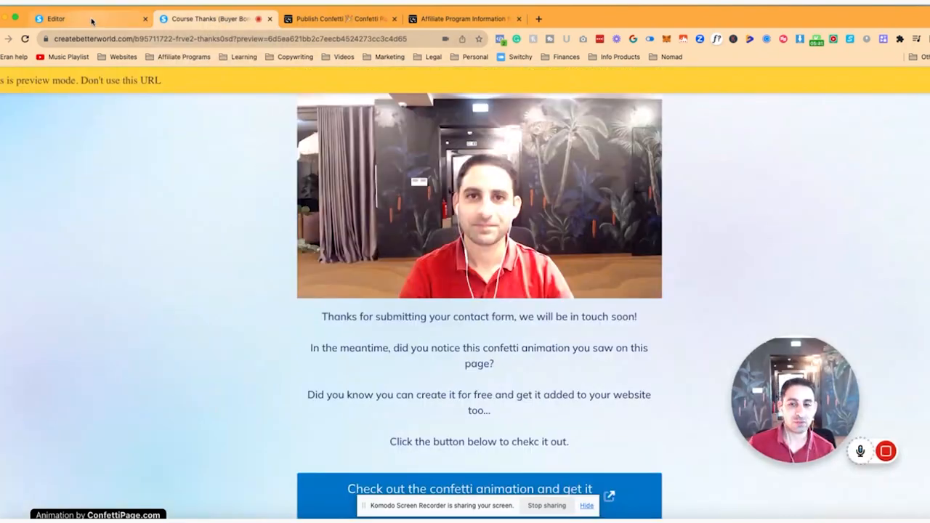
left_click_drag(784, 410, 111, 350)
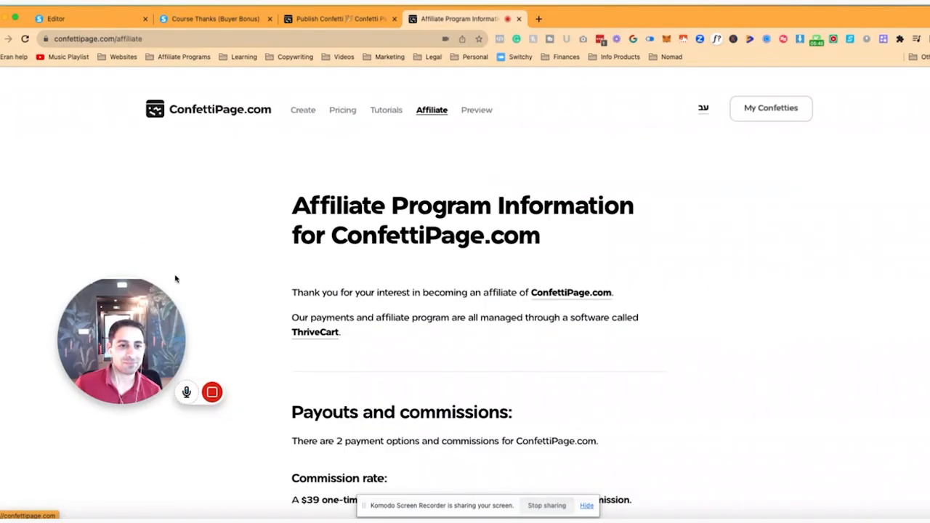
mouse_move(153, 363)
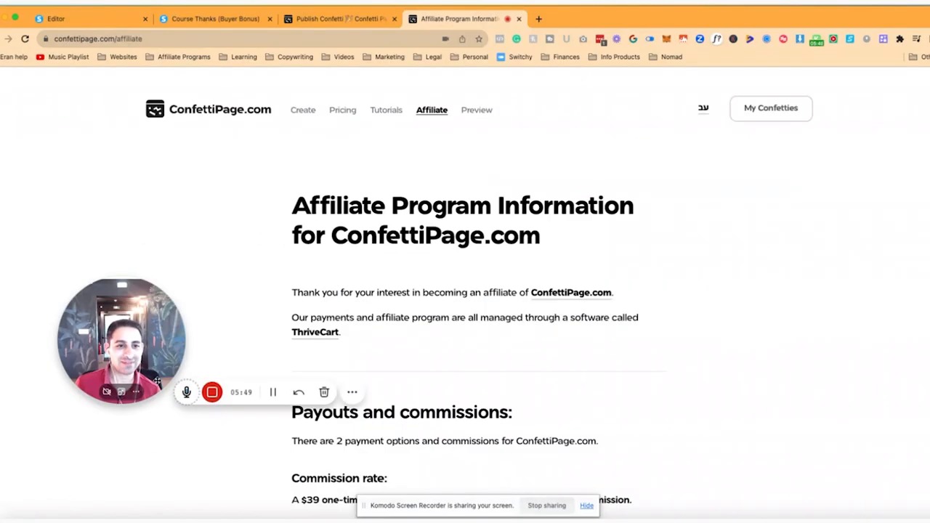